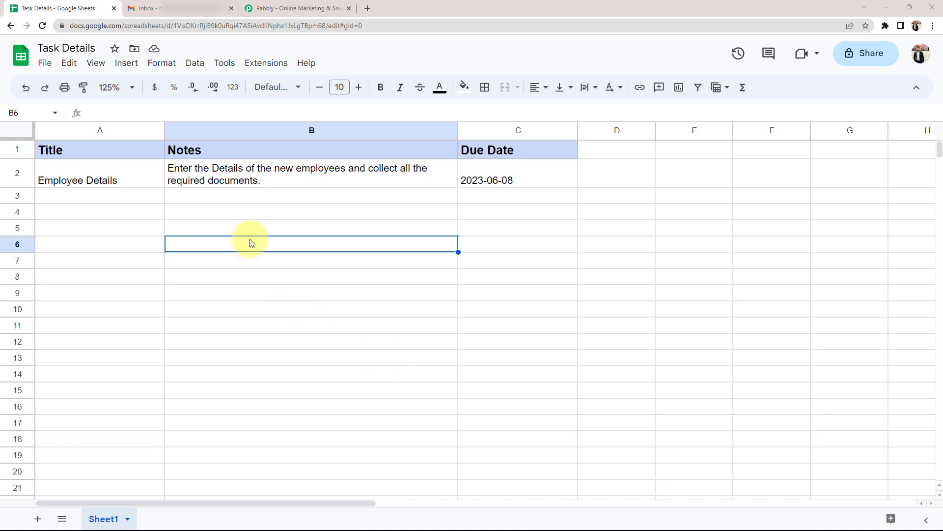
Step: Review the Title, Notes and Due Date columns in the Task Details sheet and the My Tasks list in Gmail
click(179, 7)
click(78, 7)
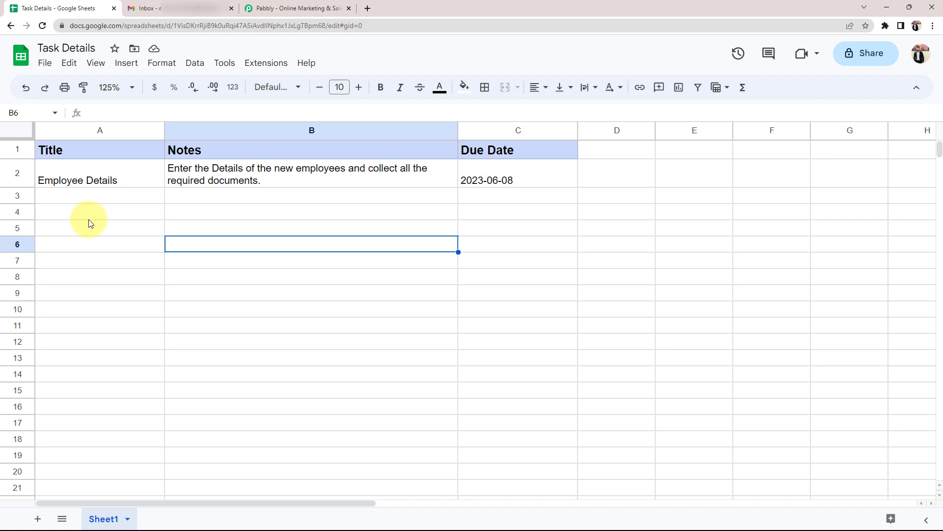
click(211, 8)
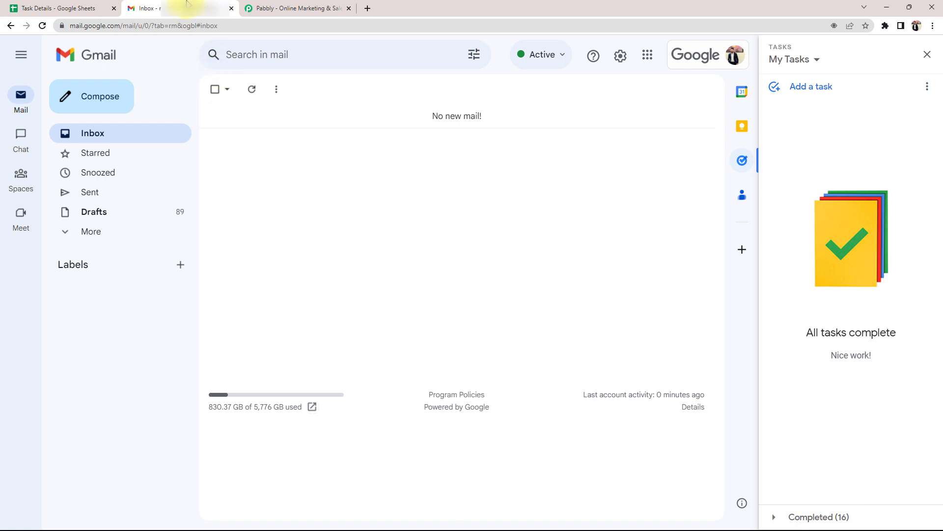
click(69, 8)
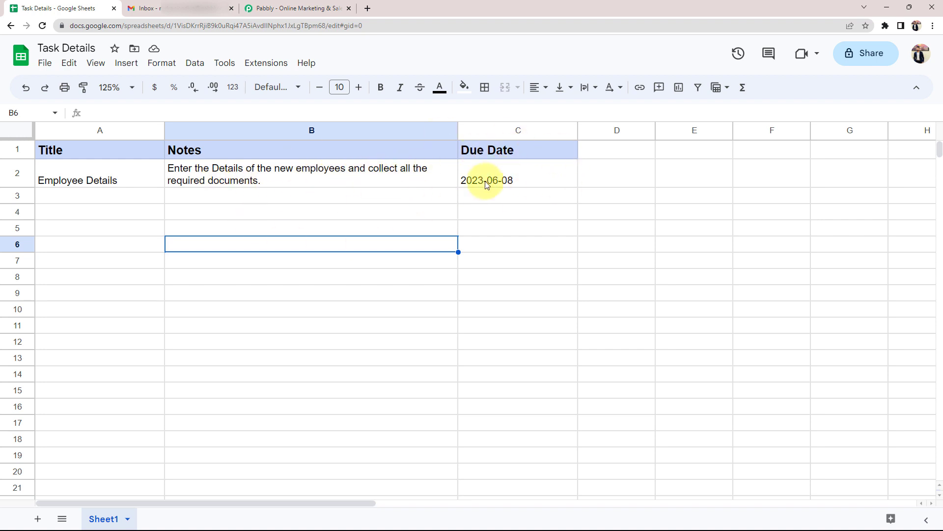
click(74, 195)
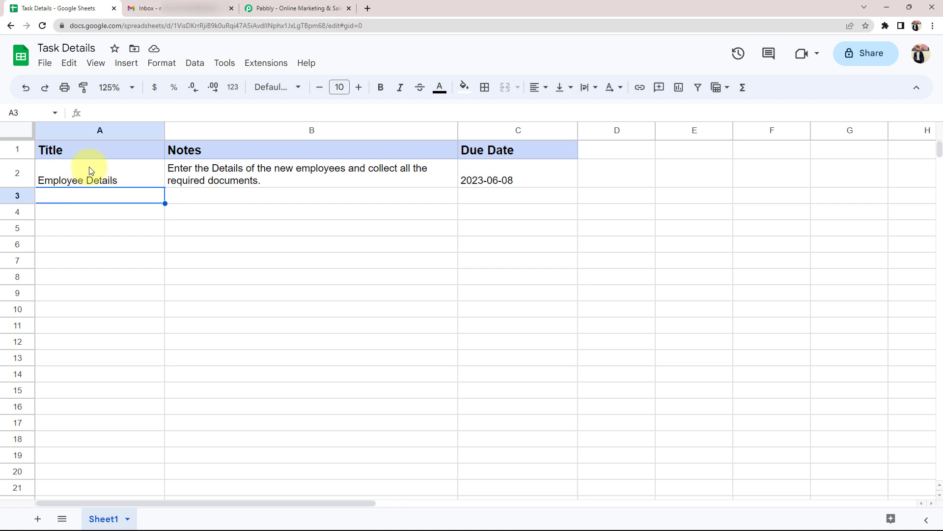
click(148, 8)
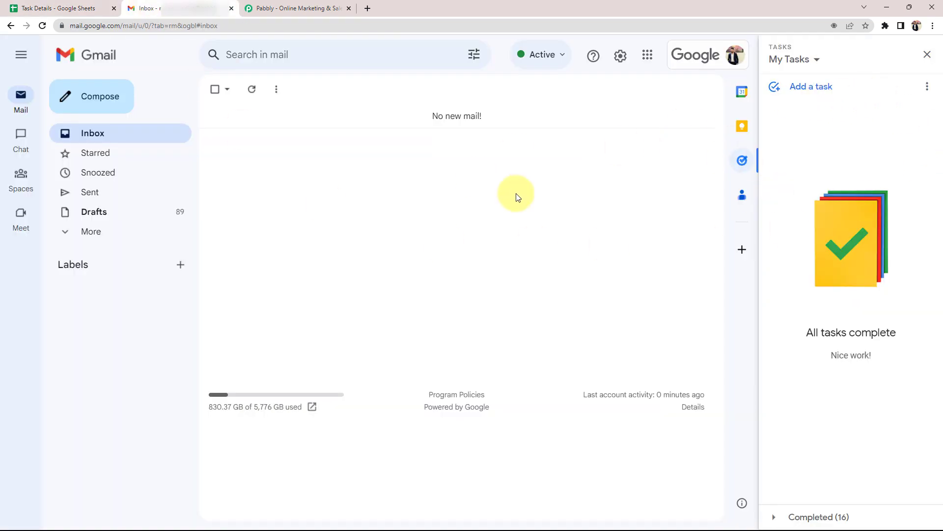
click(308, 8)
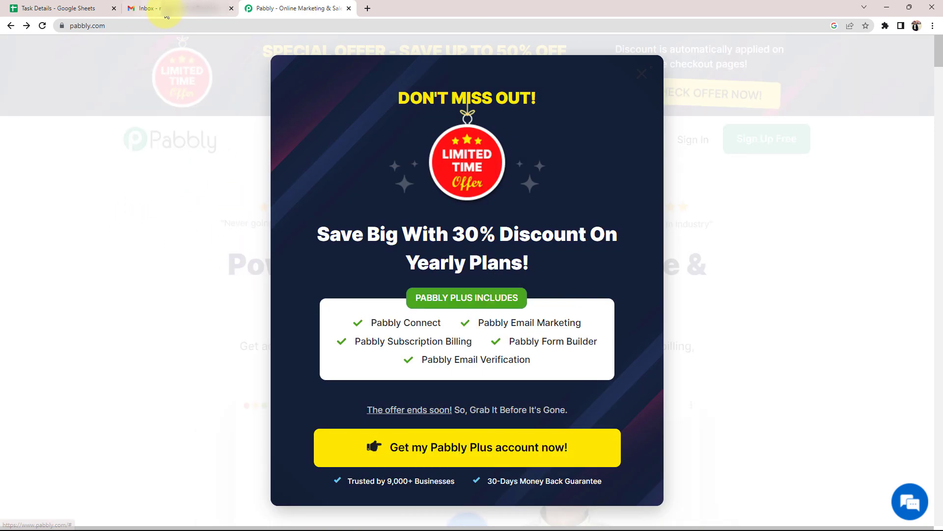
click(148, 8)
click(96, 6)
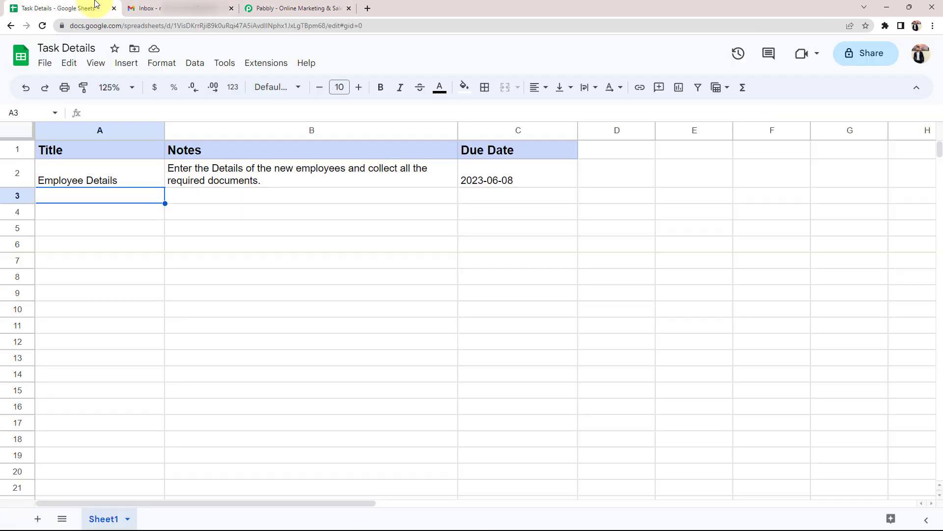
Step: Switch to the Pabbly website, sign in to the account and open Pabbly Connect
click(278, 9)
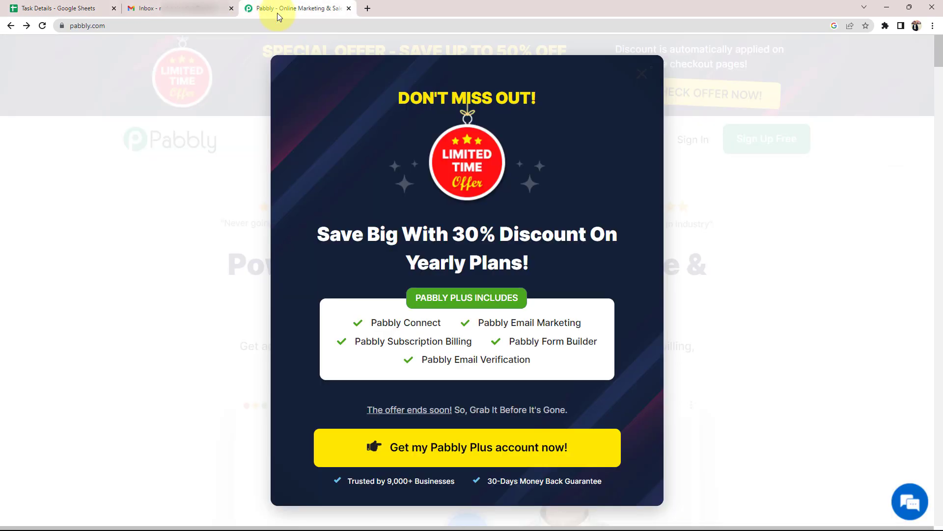
click(638, 80)
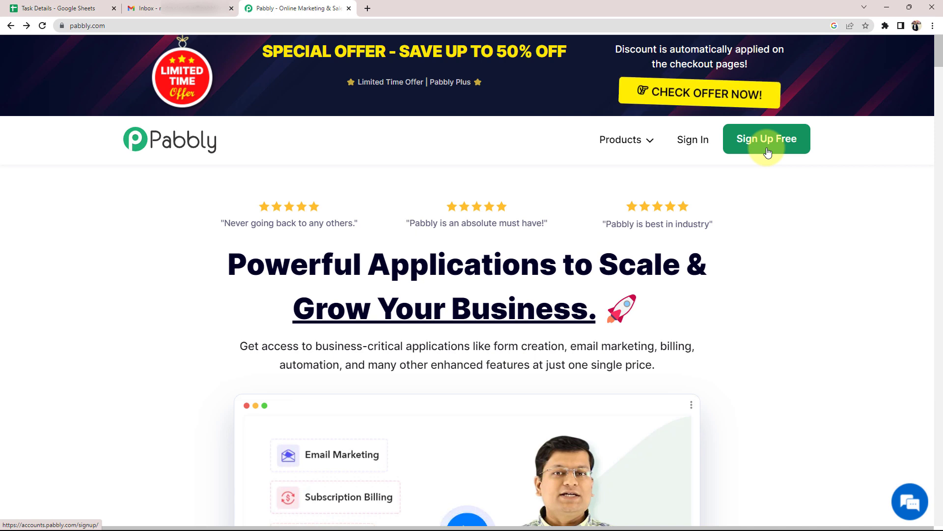
click(683, 140)
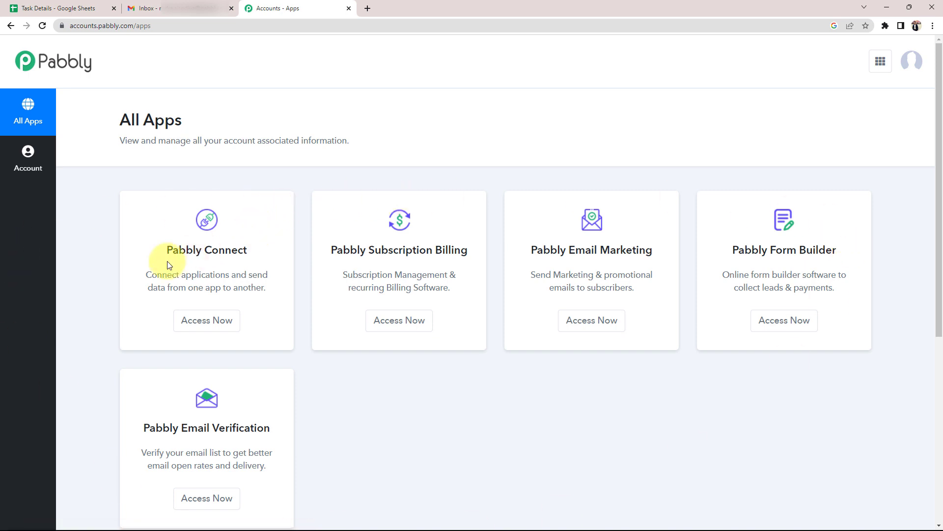
drag(166, 248, 263, 246)
click(260, 227)
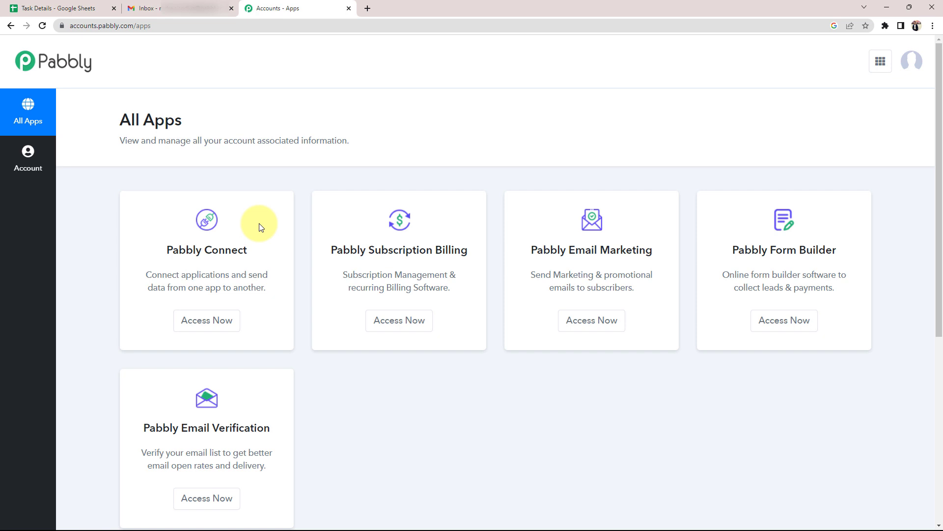
click(220, 323)
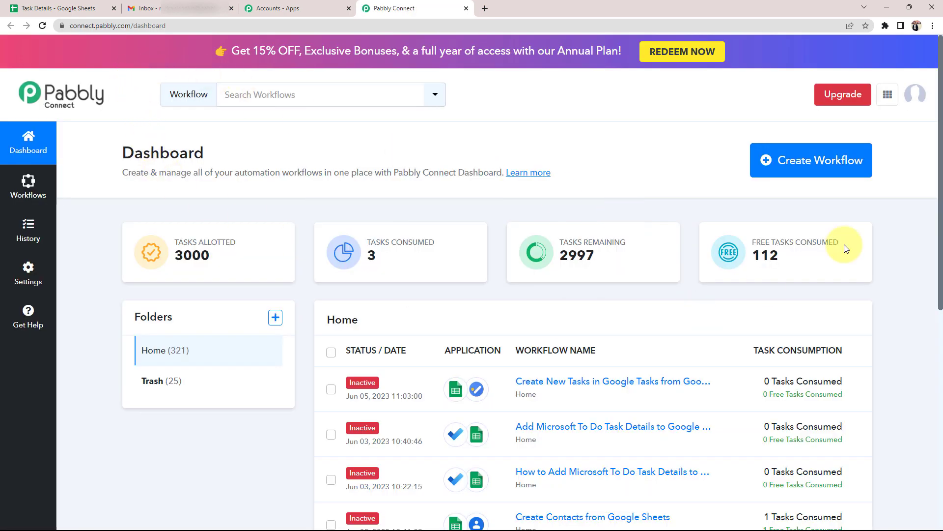
Step: Create a workflow named "Create New Tasks in Google Tasks from Google Sheets" and collapse its trigger section
click(808, 157)
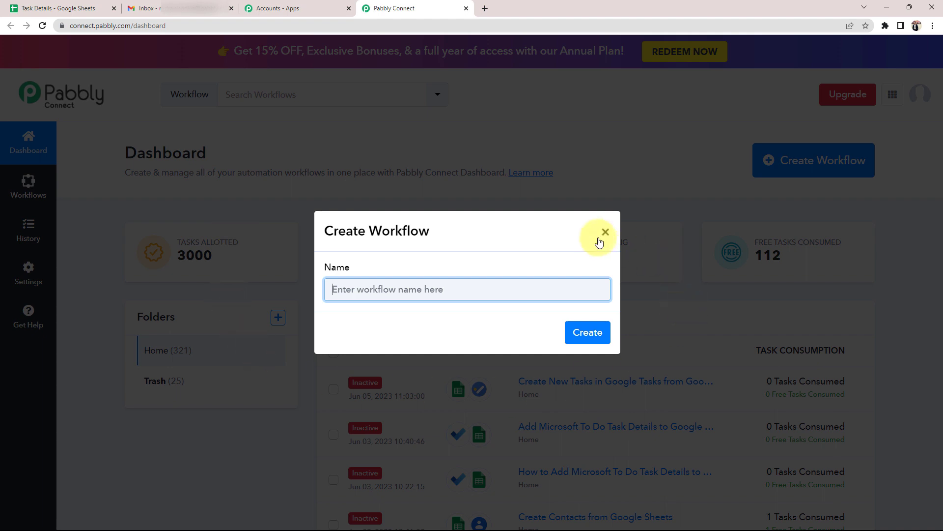
text(Create New Tasks in Google Tasks from Google Sheets)
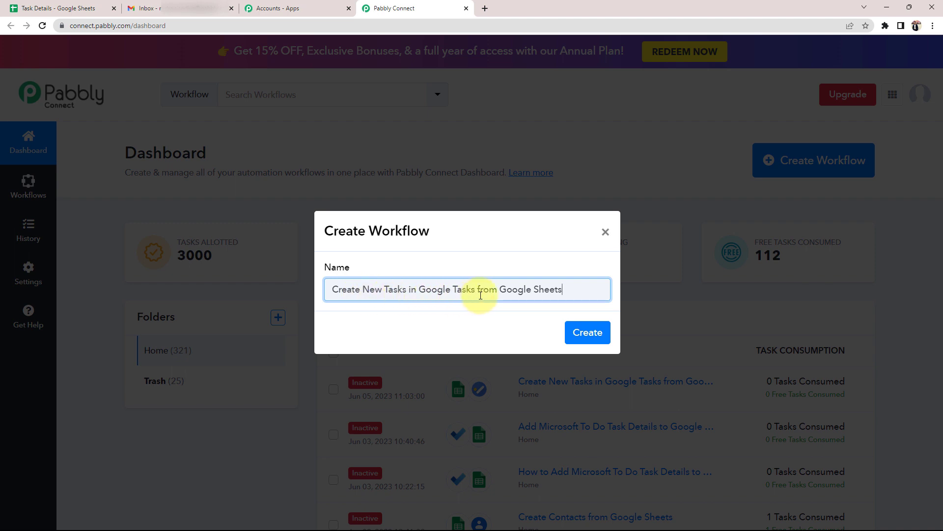
click(588, 333)
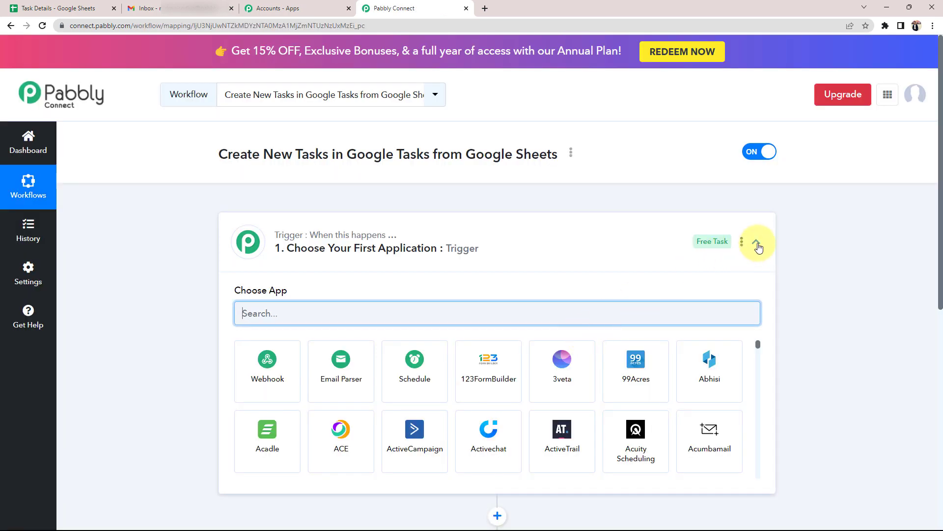
click(757, 242)
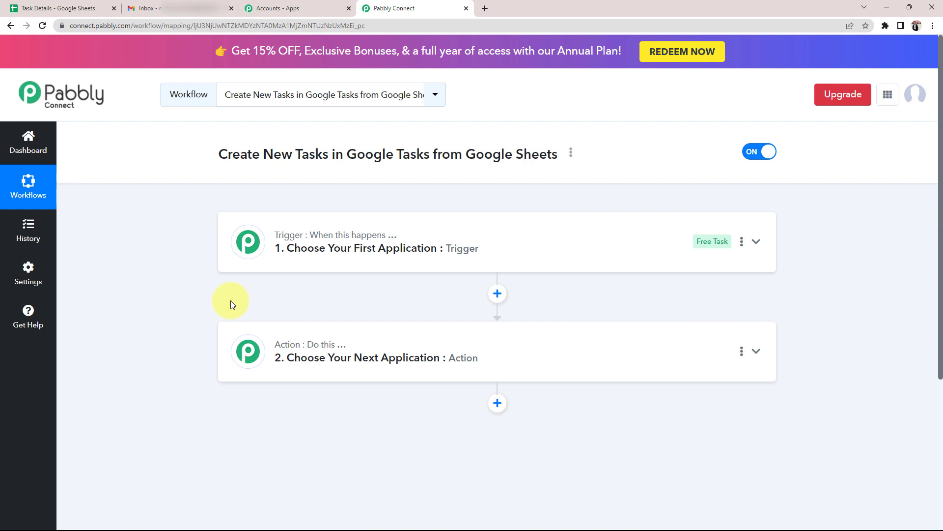
Step: Set the workflow's trigger application to Google Sheets with the New or Updated Spreadsheet Row event
click(74, 8)
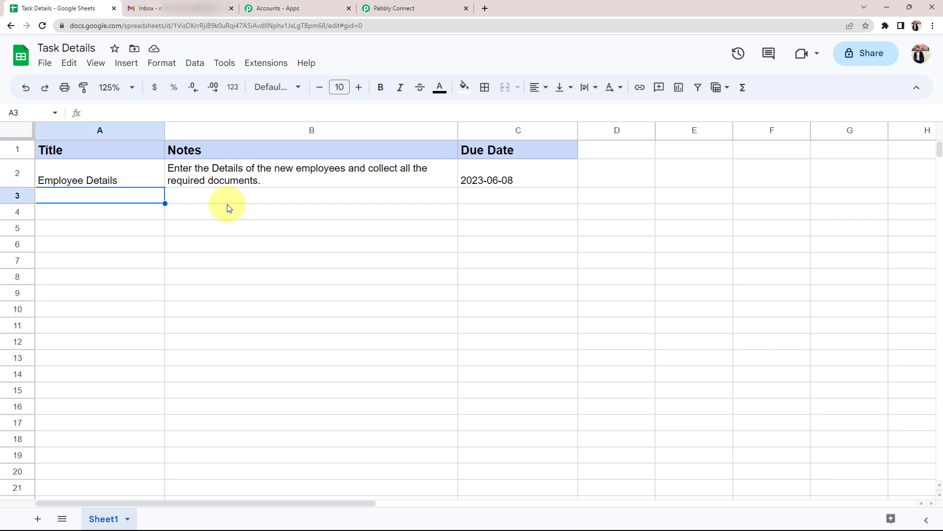
click(144, 7)
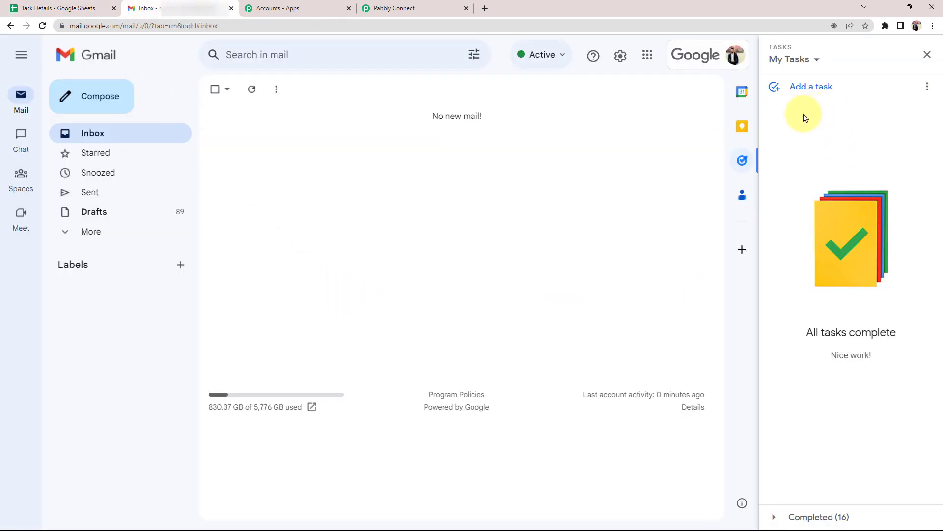
click(408, 7)
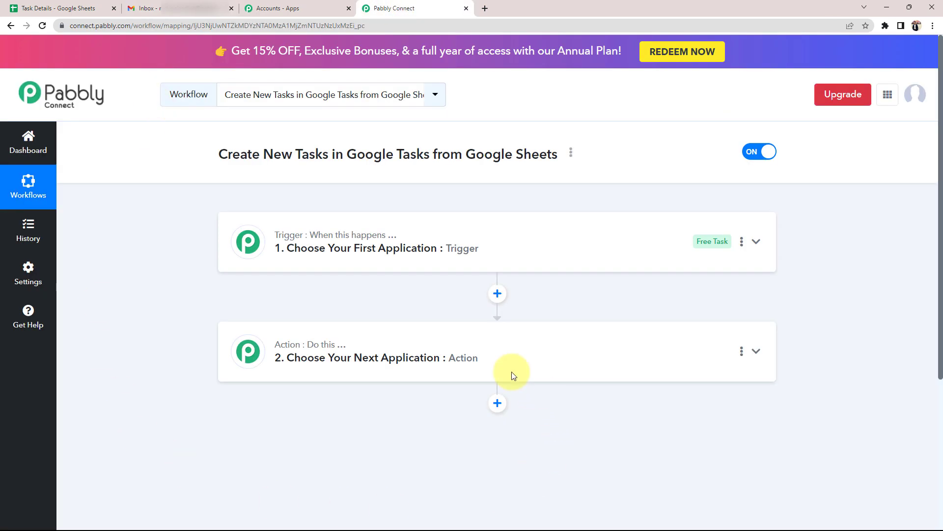
click(305, 246)
click(296, 314)
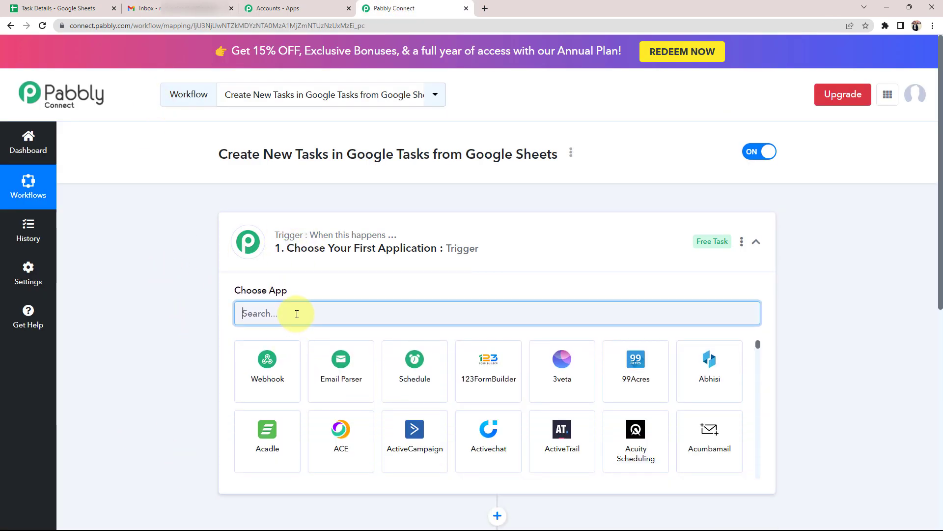
text(googl)
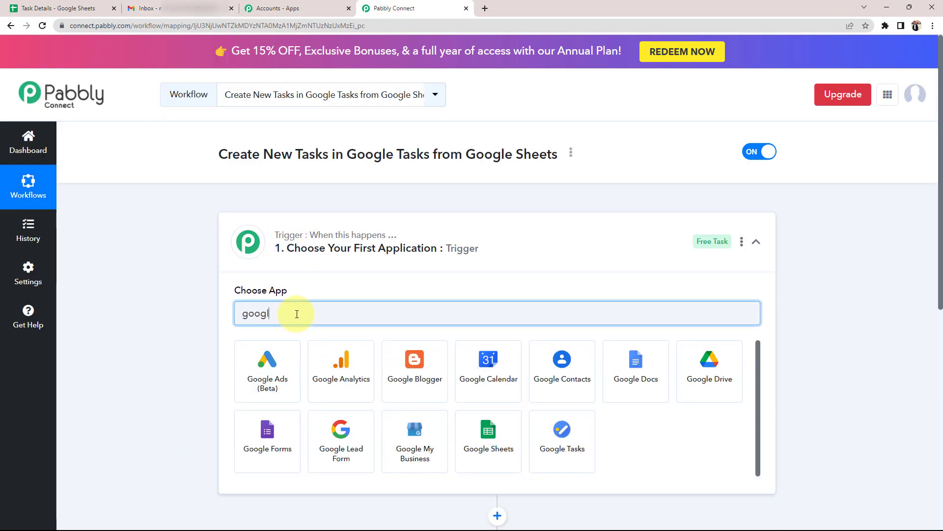
click(488, 432)
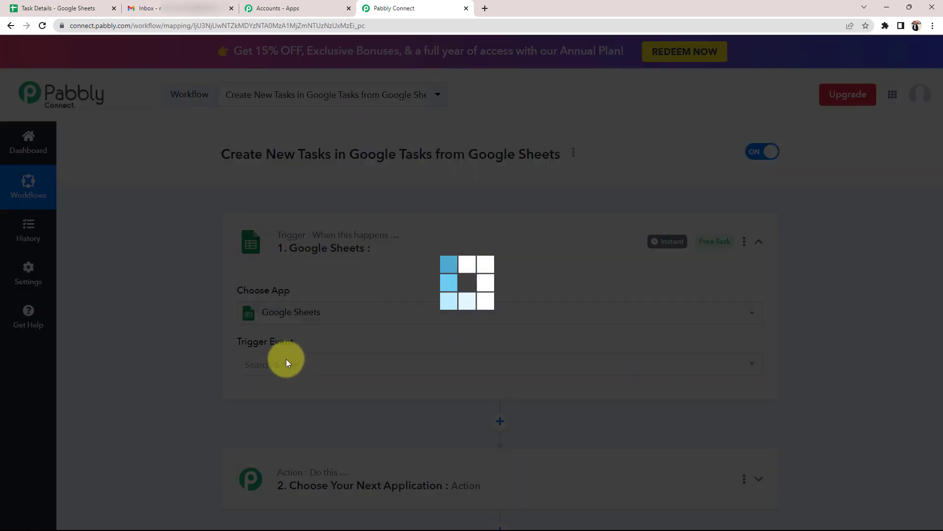
click(246, 364)
click(263, 416)
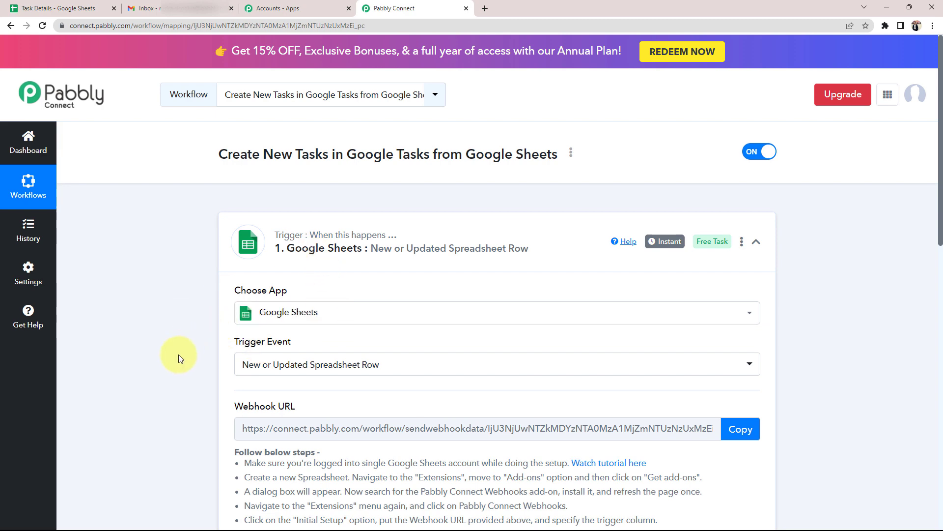
Step: Read the Google Sheets trigger's webhook setup instructions and copy its Webhook URL
scroll(178, 355, down, 2)
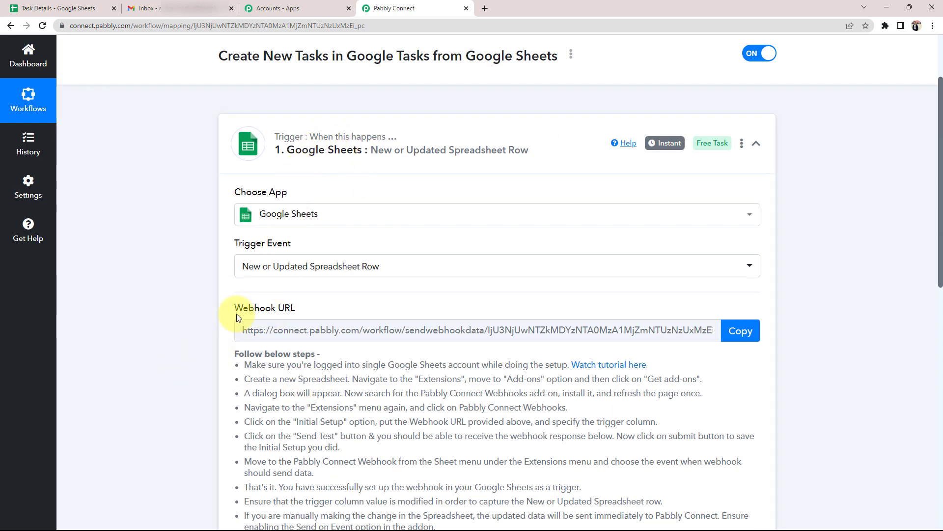
drag(238, 308, 298, 310)
click(322, 309)
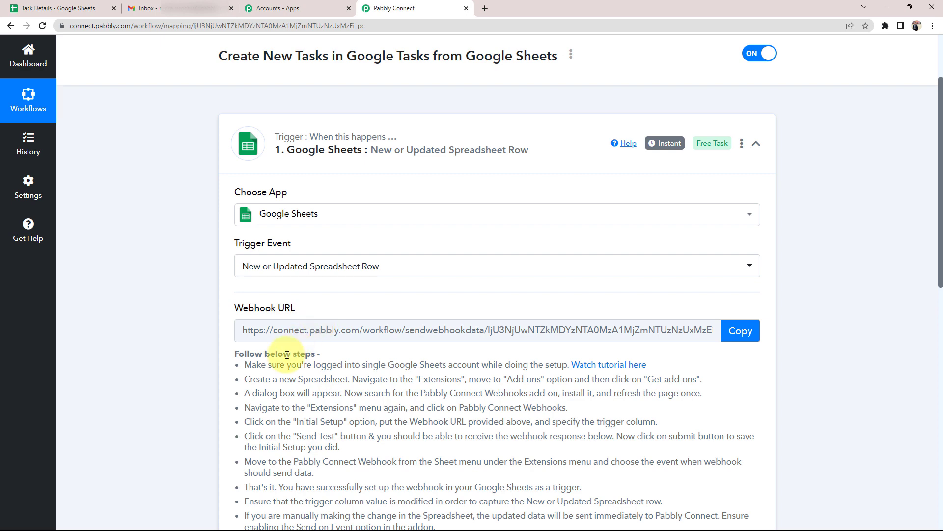
scroll(264, 358, down, 2)
drag(242, 264, 442, 459)
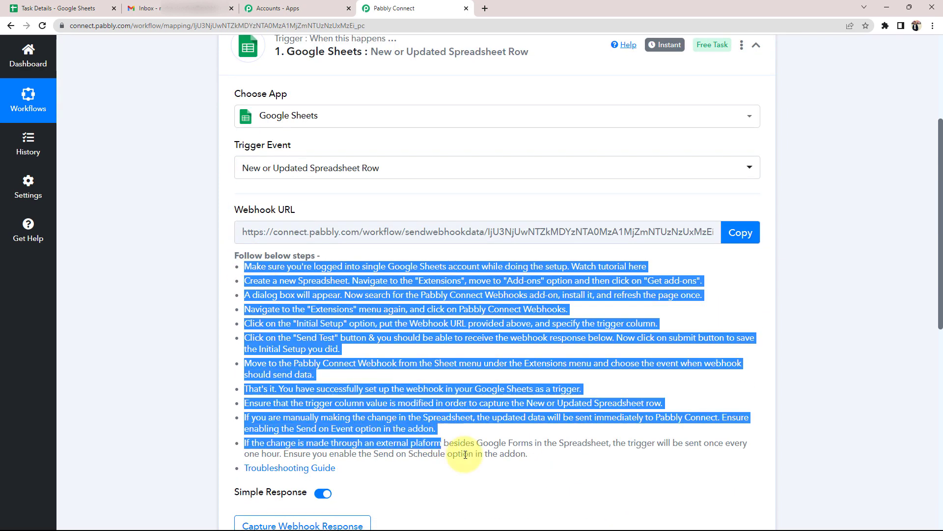
click(495, 510)
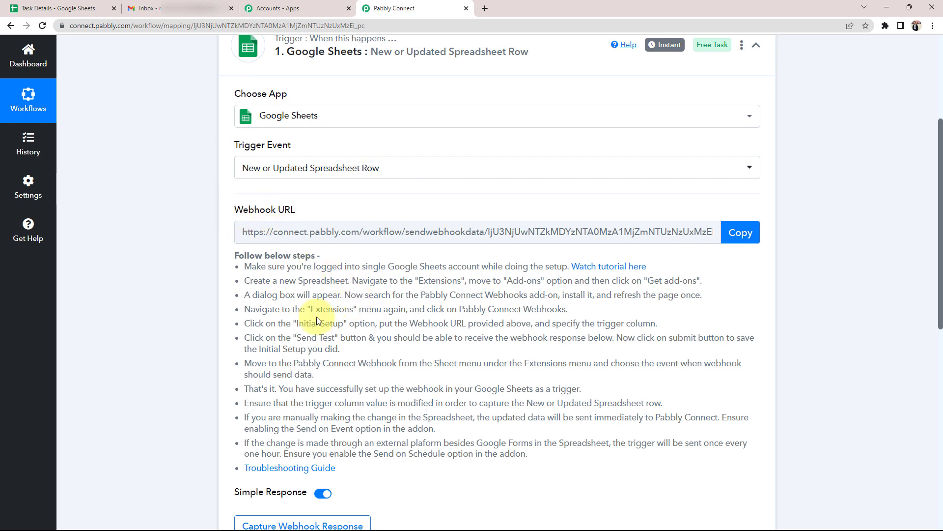
click(754, 232)
click(42, 8)
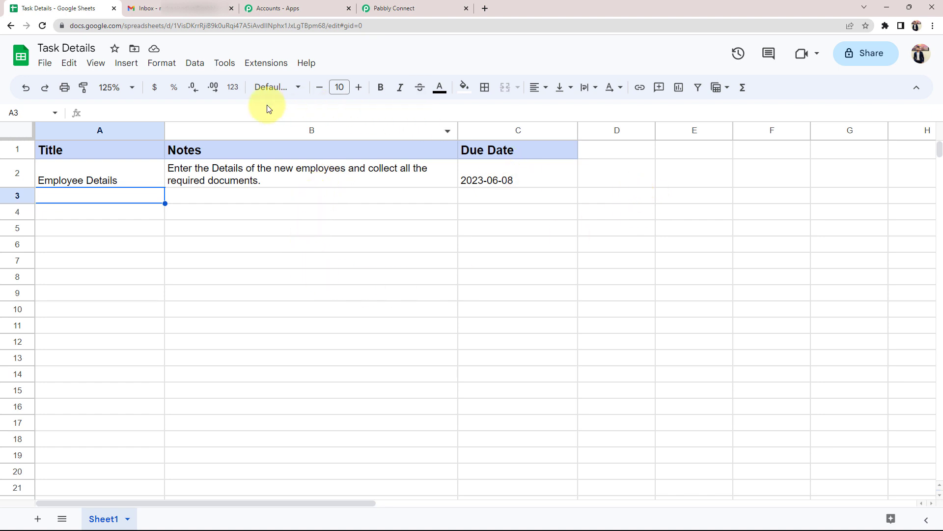
click(394, 8)
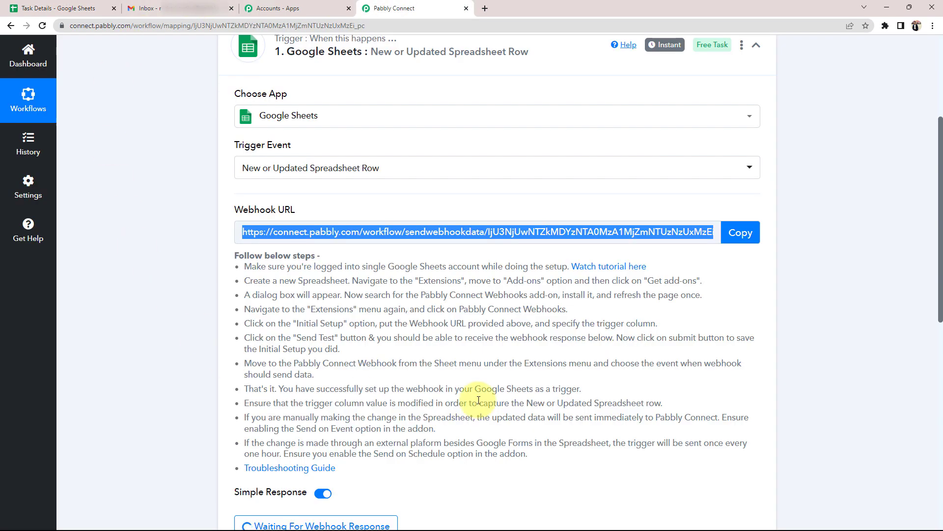
drag(279, 210, 294, 210)
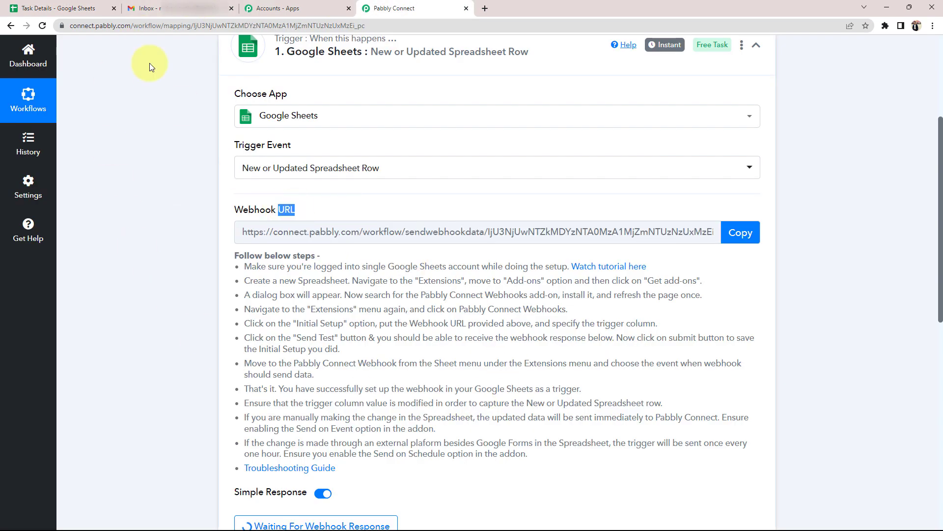
Step: Switch to the Task Details spreadsheet and search the Google Workspace Marketplace for the "Pabbly Connect Webhooks" add-on
click(74, 8)
click(273, 64)
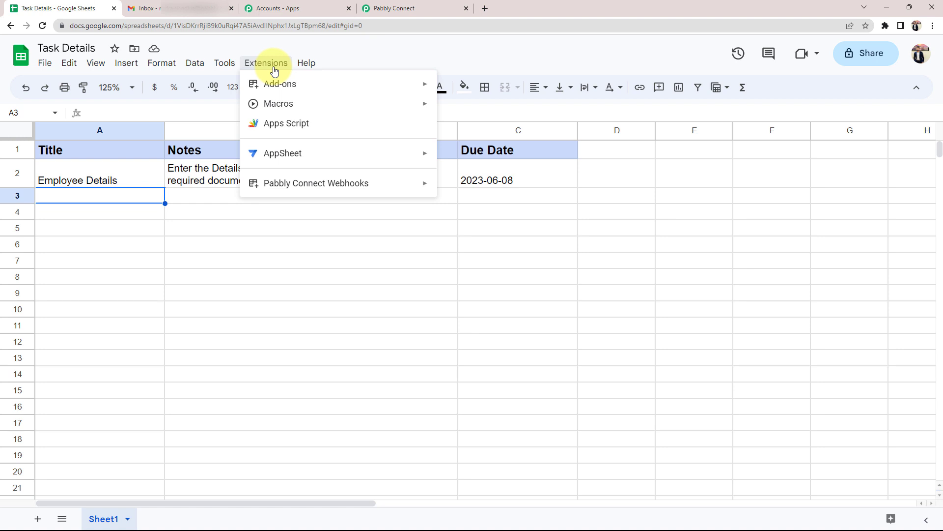
mouse_move(270, 87)
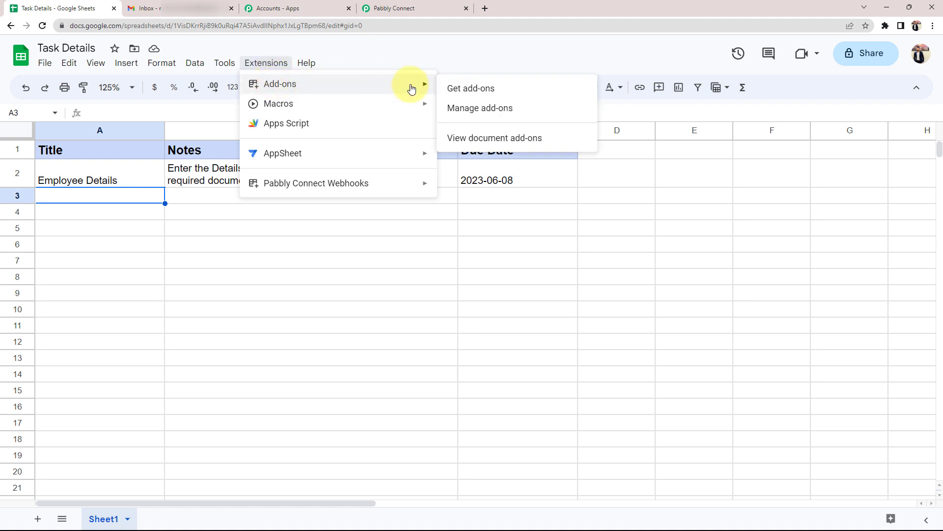
click(460, 90)
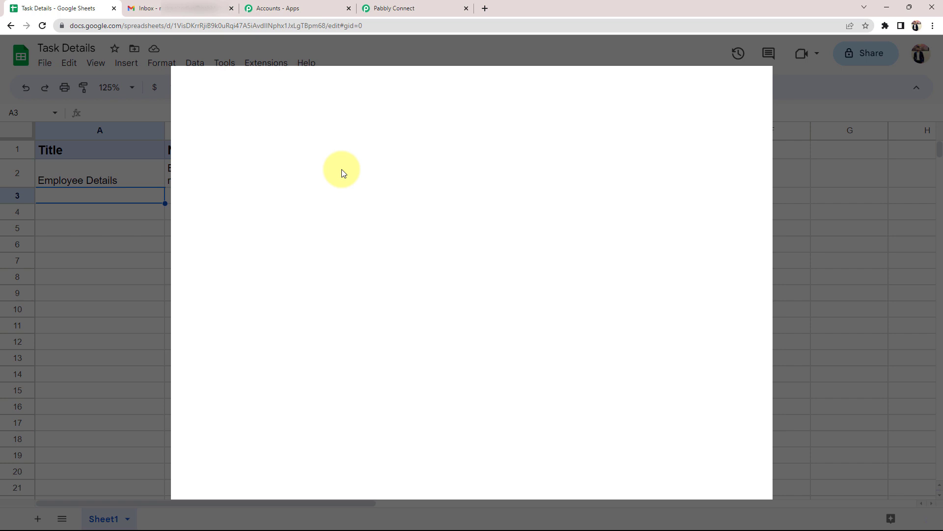
click(488, 87)
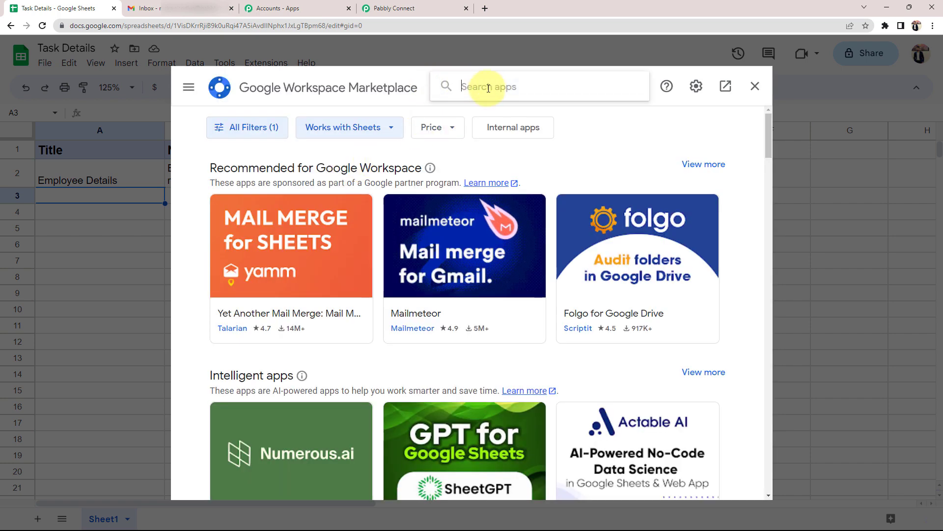
text(Pabbly Connect Webhooks)
key(Return)
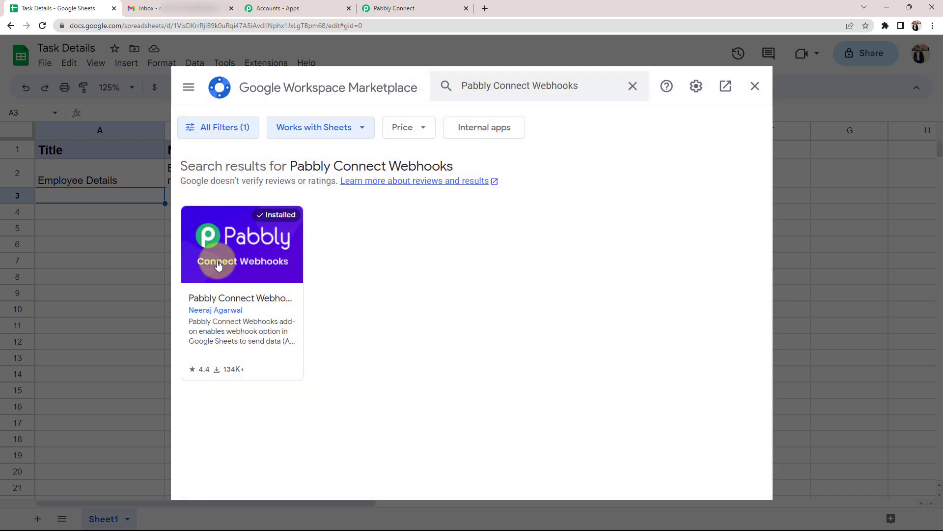
Step: Check the Pabbly Connect Webhooks add-on's Marketplace listing, close it, and open the add-on's Initial Setup for Sheet1
click(247, 270)
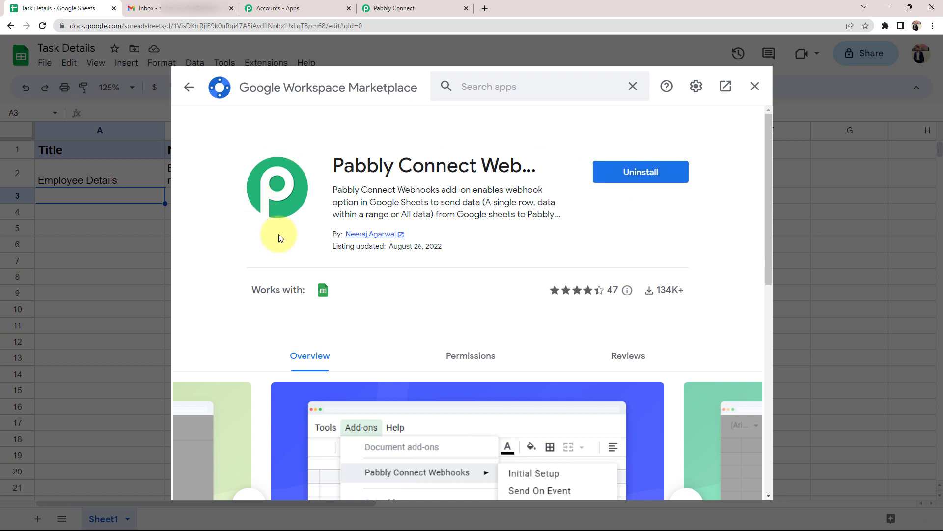
click(755, 86)
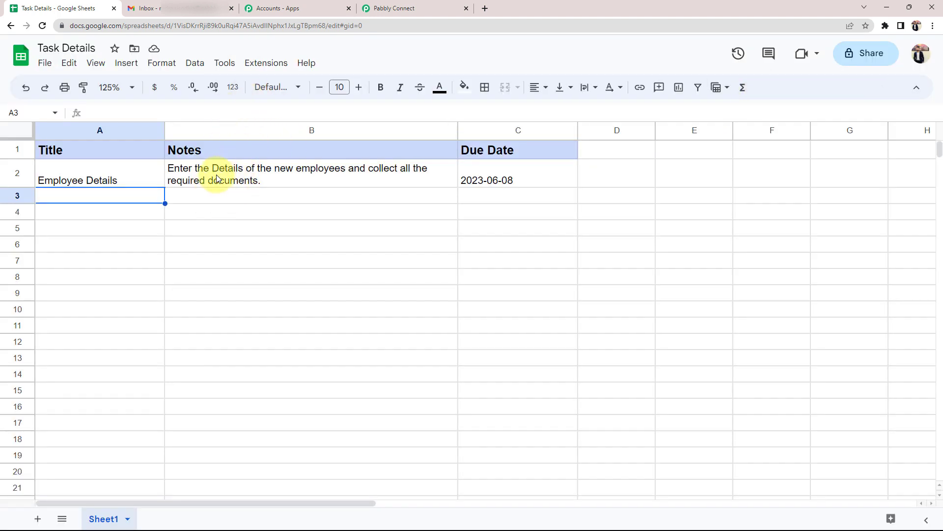
click(266, 65)
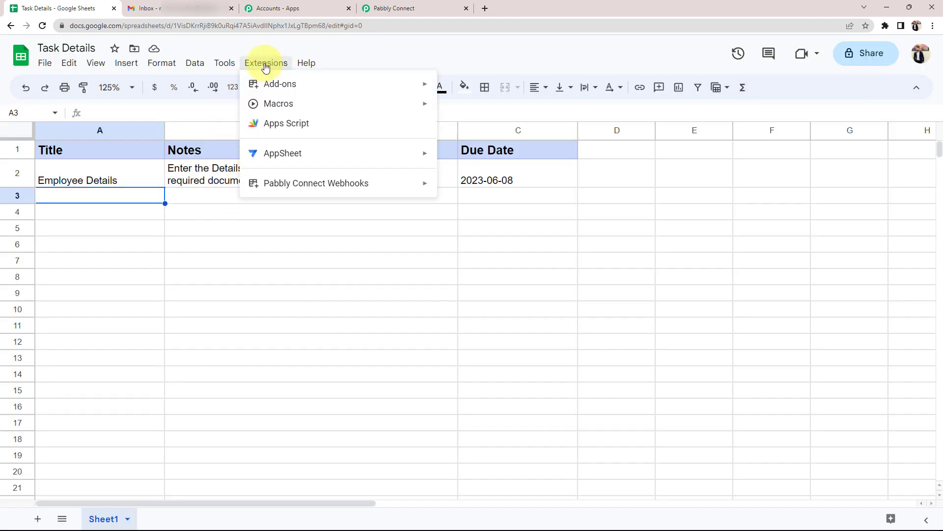
mouse_move(300, 191)
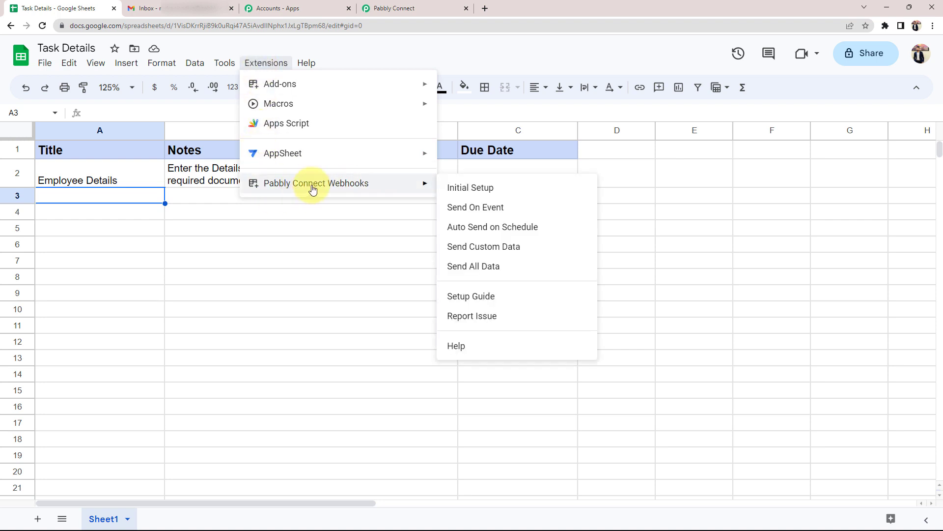
click(467, 187)
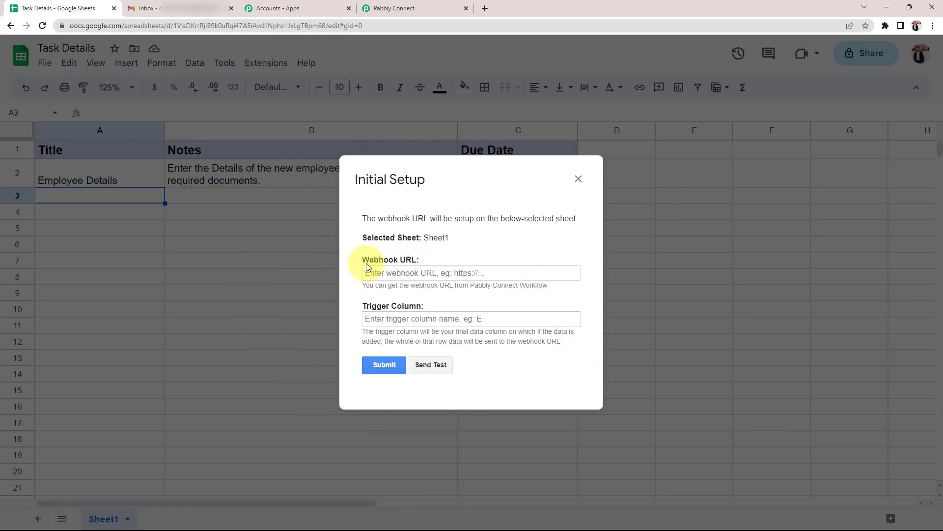
drag(364, 266, 348, 310)
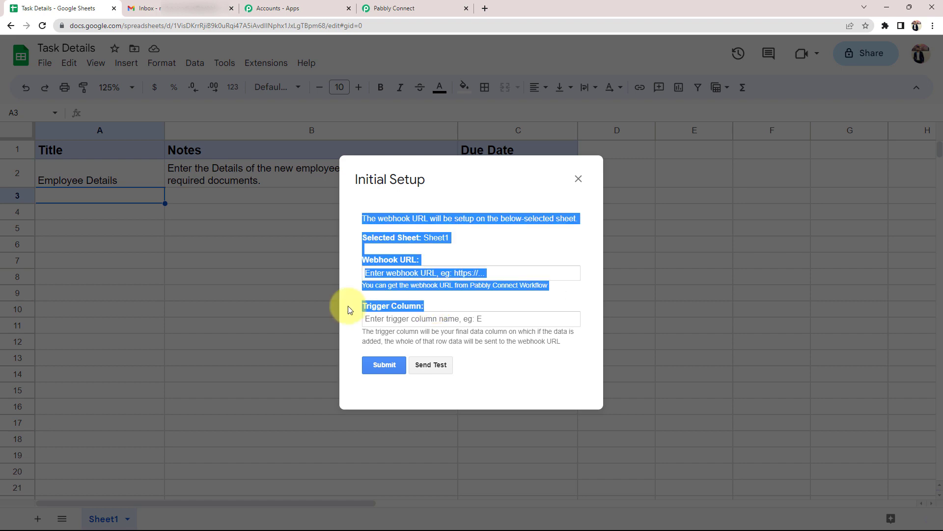
click(348, 309)
Step: Copy the Webhook URL from the Pabbly Connect trigger and paste it into the spreadsheet add-on's Initial Setup
click(393, 8)
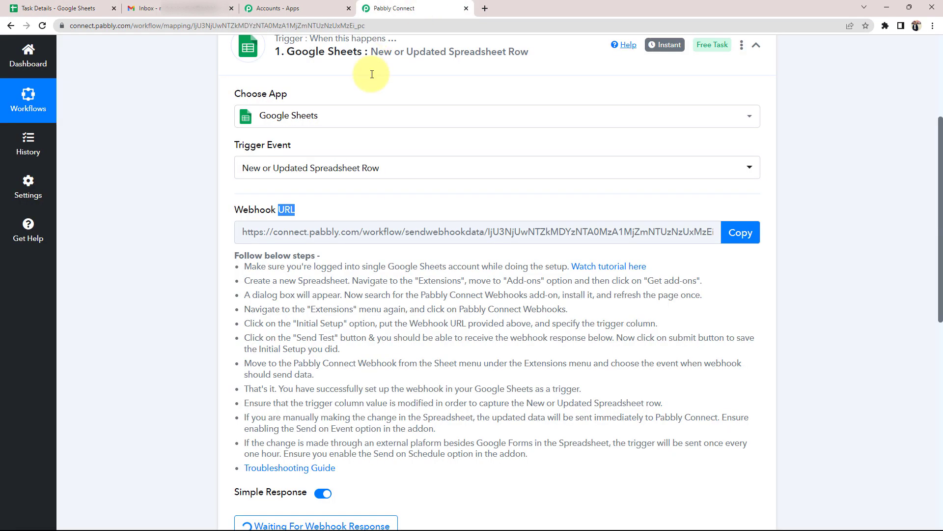
click(741, 231)
click(54, 8)
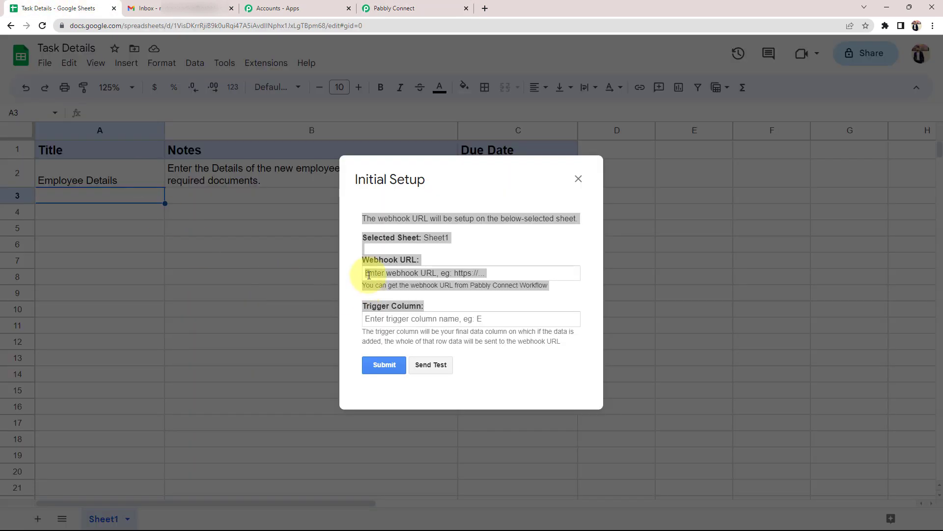
click(386, 274)
key(ctrl+v)
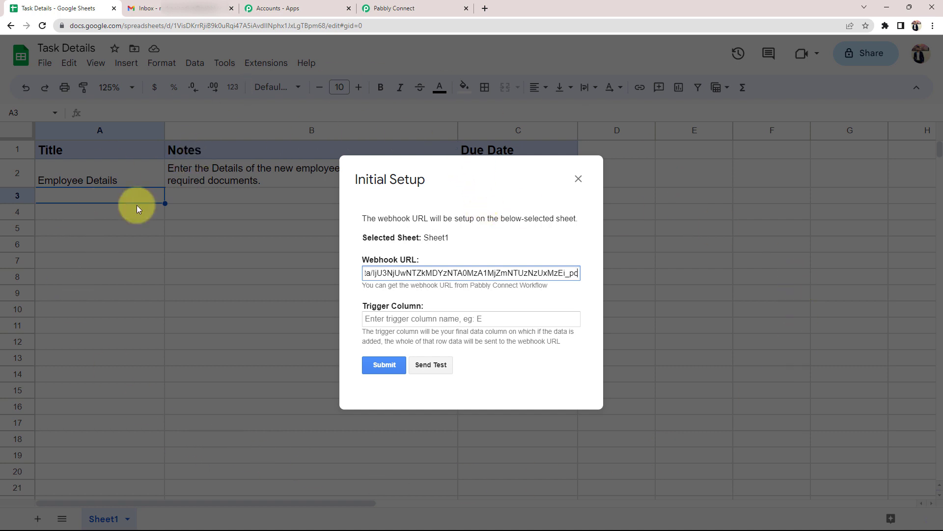
Step: Move the Initial Setup dialog clear of the data rows and set its trigger column to C
drag(490, 177, 477, 274)
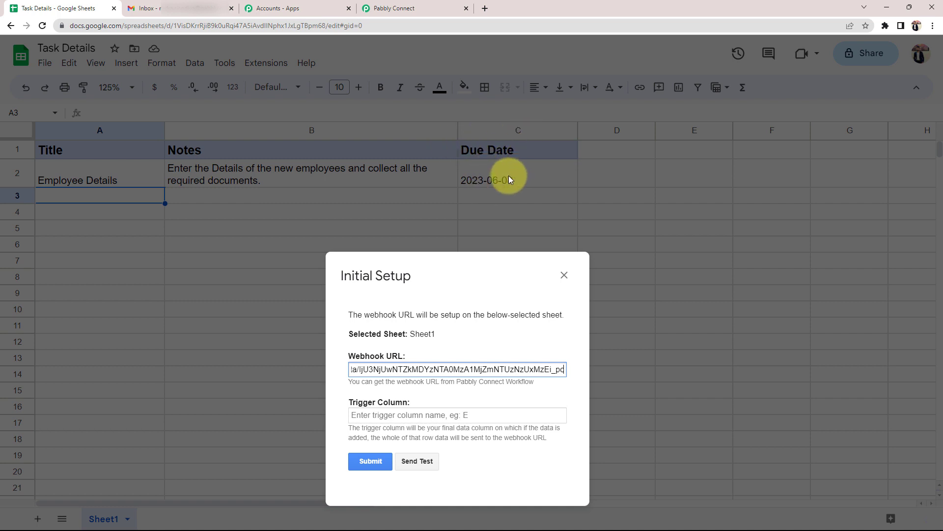
click(449, 263)
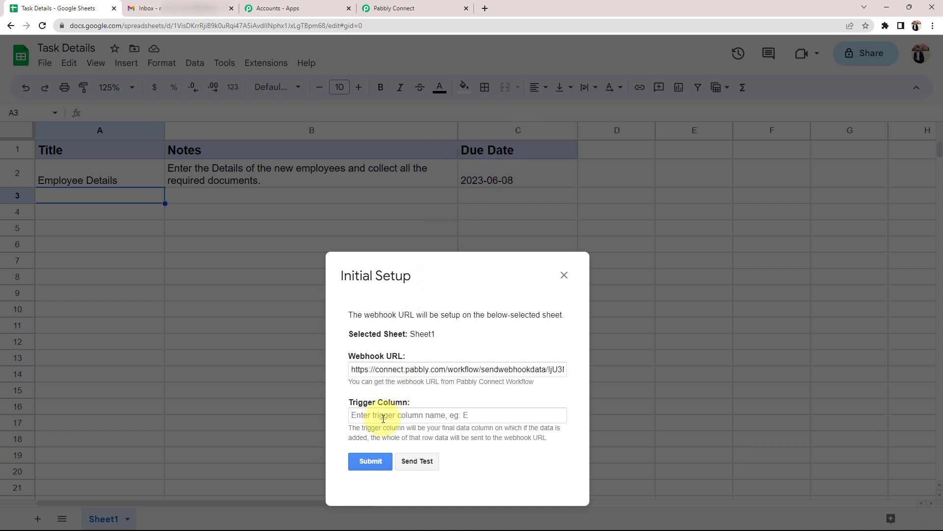
click(382, 416)
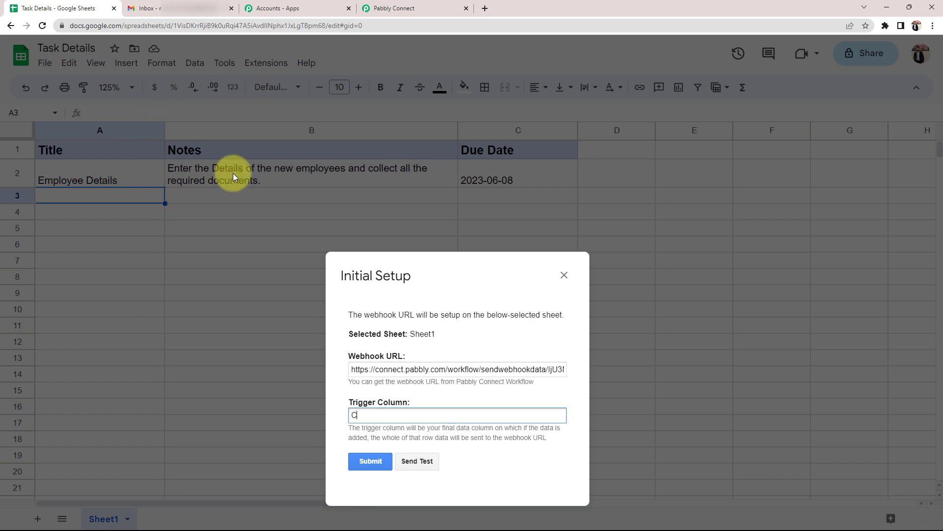
Step: Switch to the Pabbly Connect workflow and check the Google Sheets trigger's webhook response status
click(393, 8)
scroll(295, 344, down, 2)
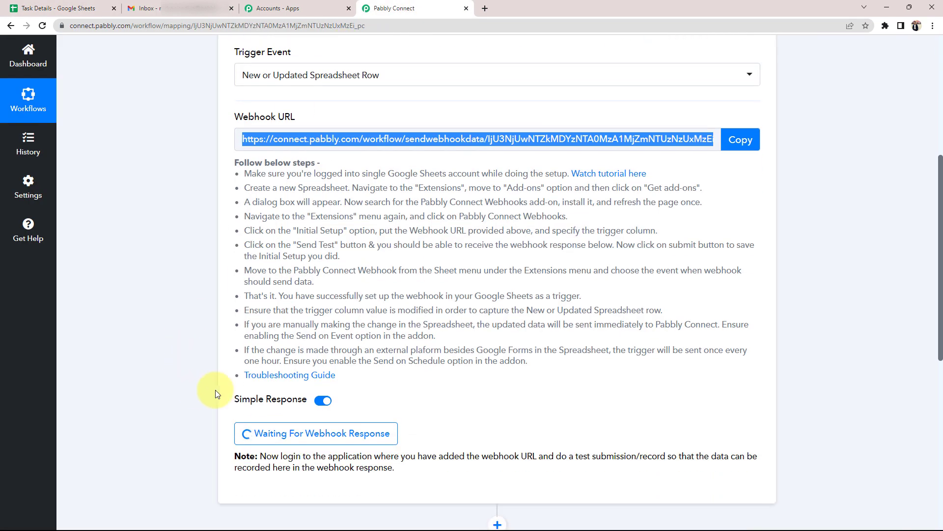
scroll(141, 370, down, 1)
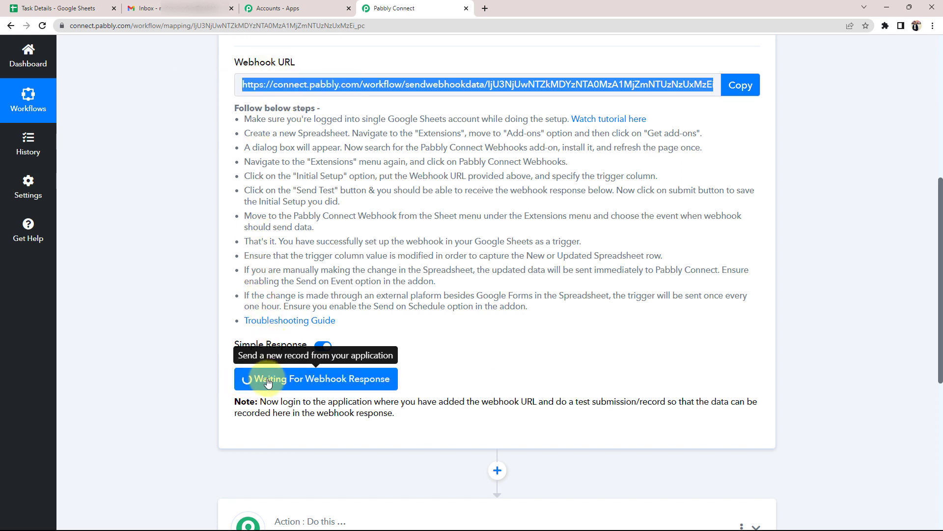
Step: Return to the Task Details spreadsheet, send the test data from Initial Setup, and submit the setup
click(44, 8)
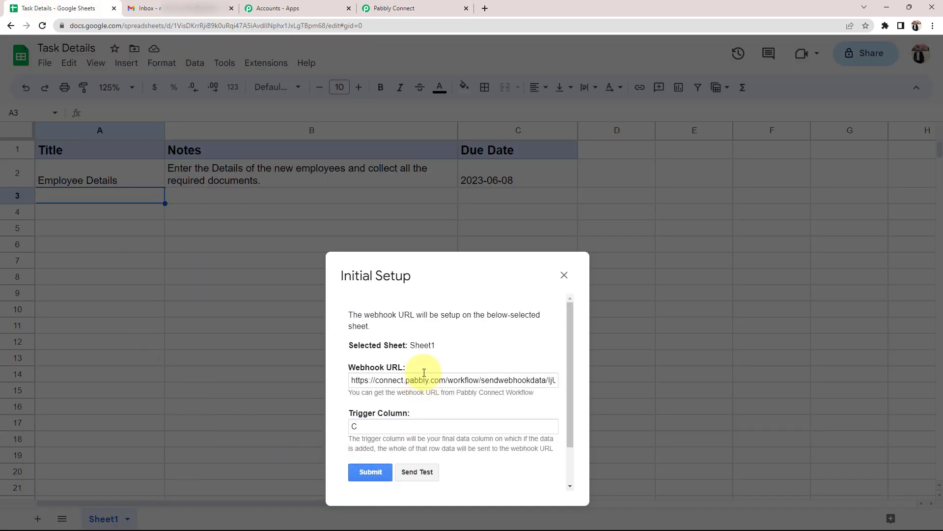
scroll(394, 408, down, 1)
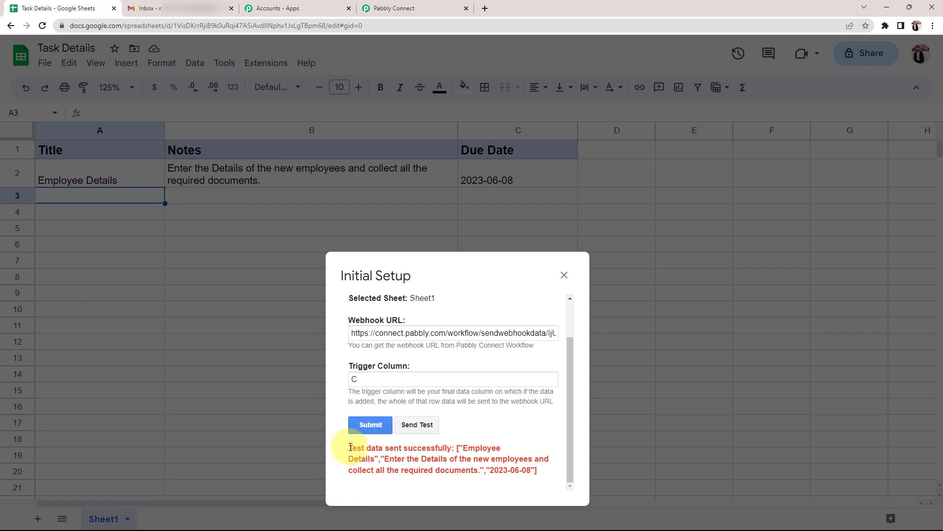
drag(351, 447, 452, 447)
click(455, 400)
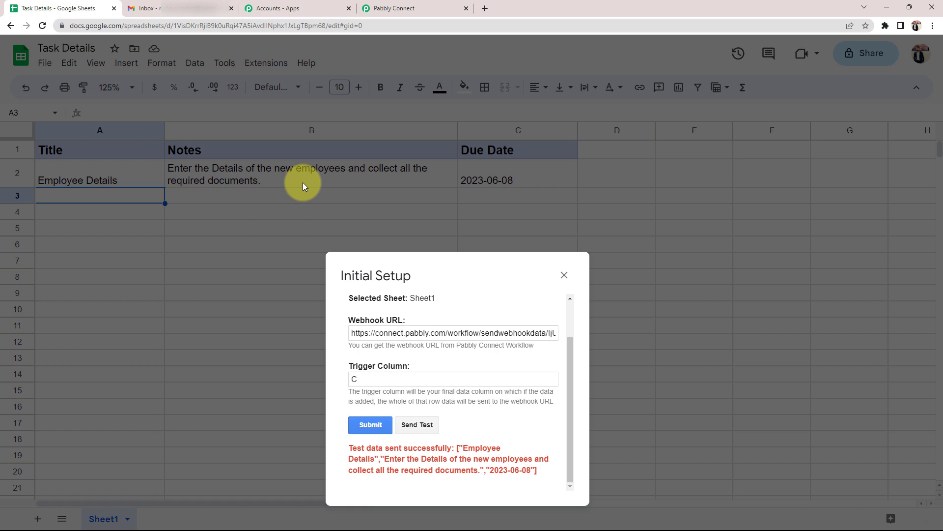
click(371, 428)
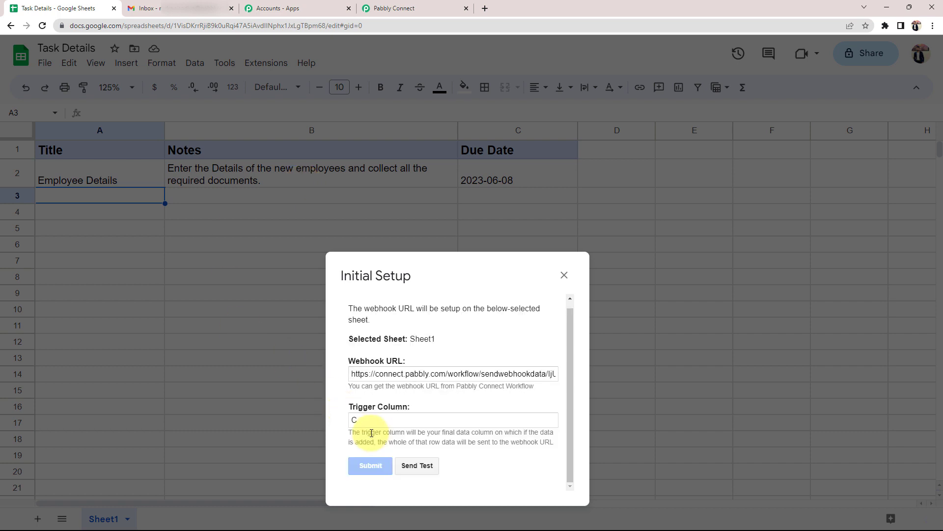
click(564, 274)
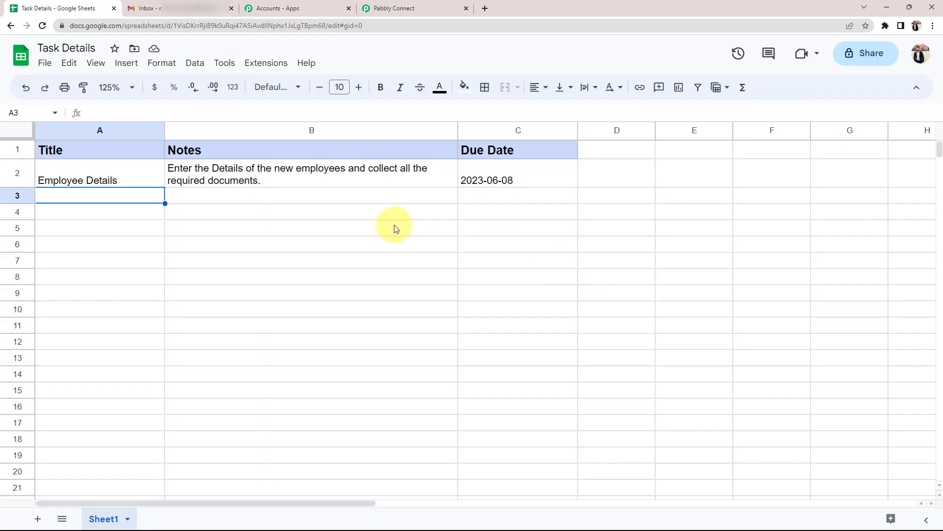
Step: Enable the Send On Event option of the Pabbly Connect Webhooks add-on and verify that it is active
click(266, 63)
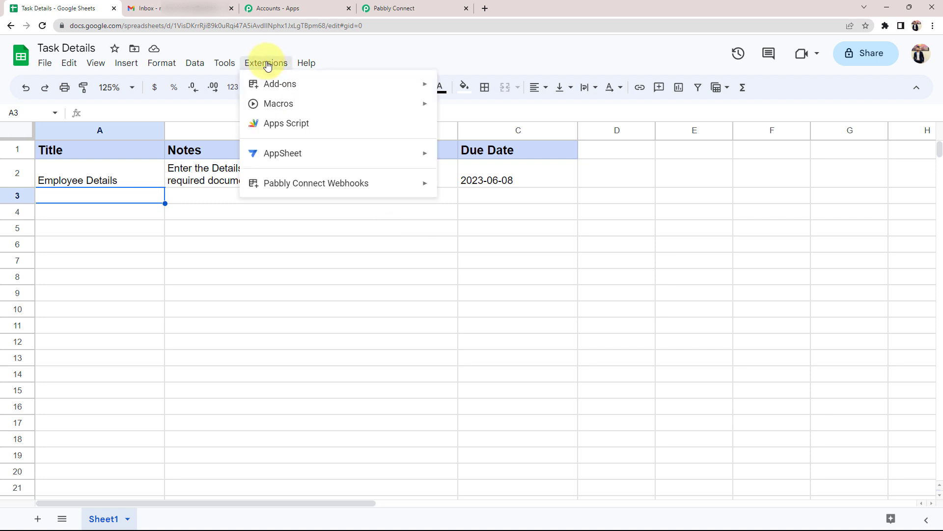
mouse_move(273, 186)
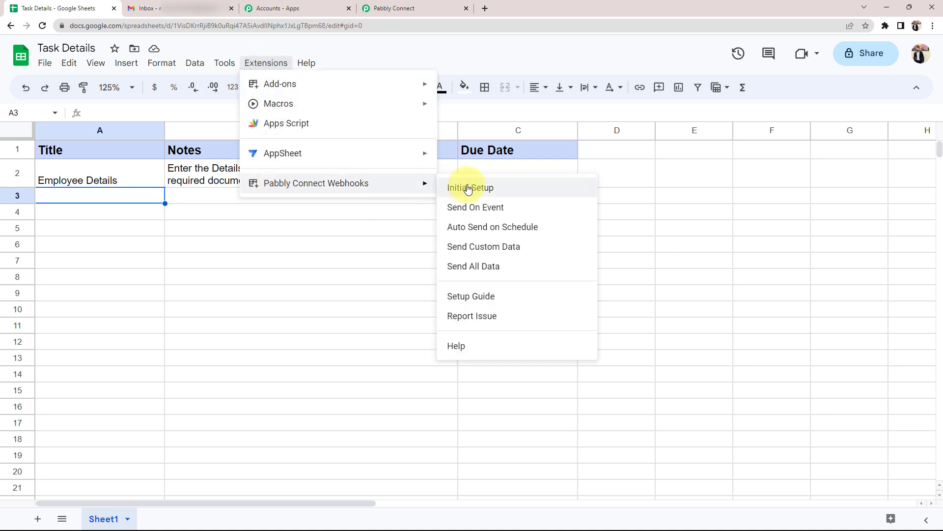
click(479, 209)
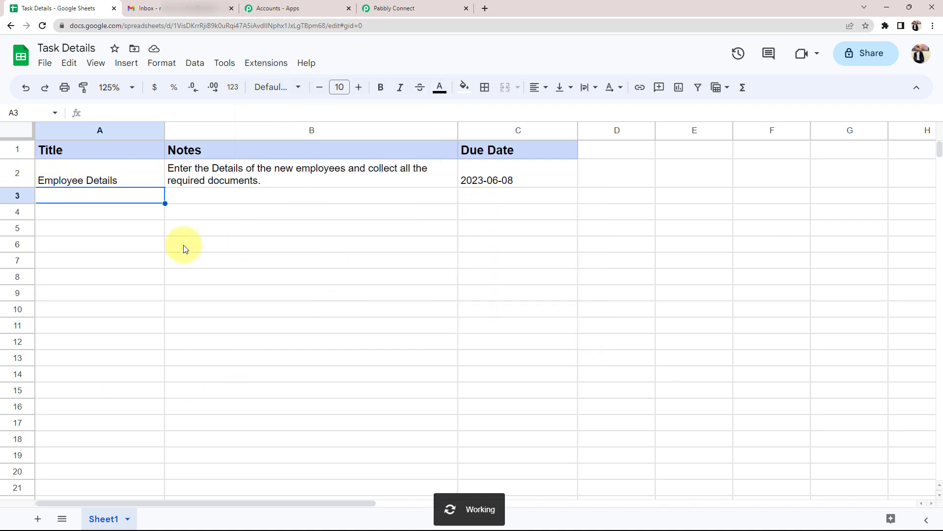
click(238, 199)
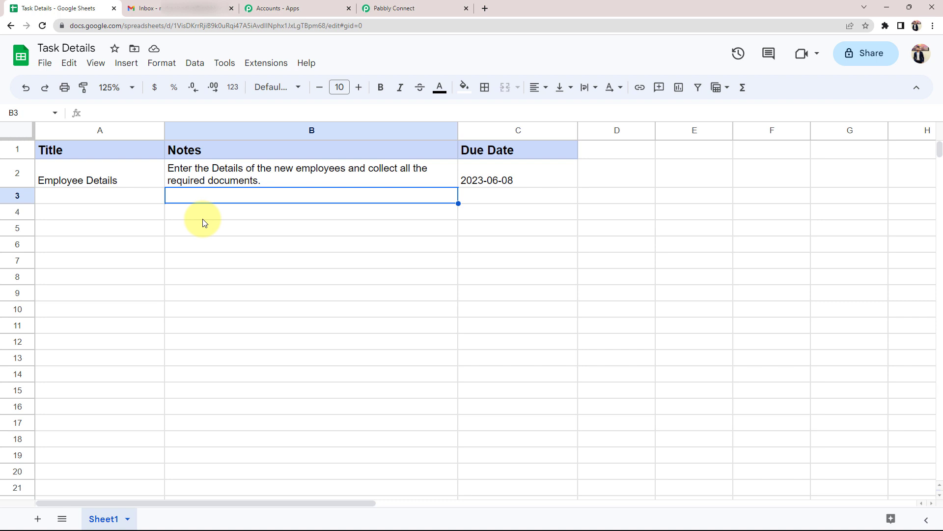
click(266, 63)
mouse_move(364, 185)
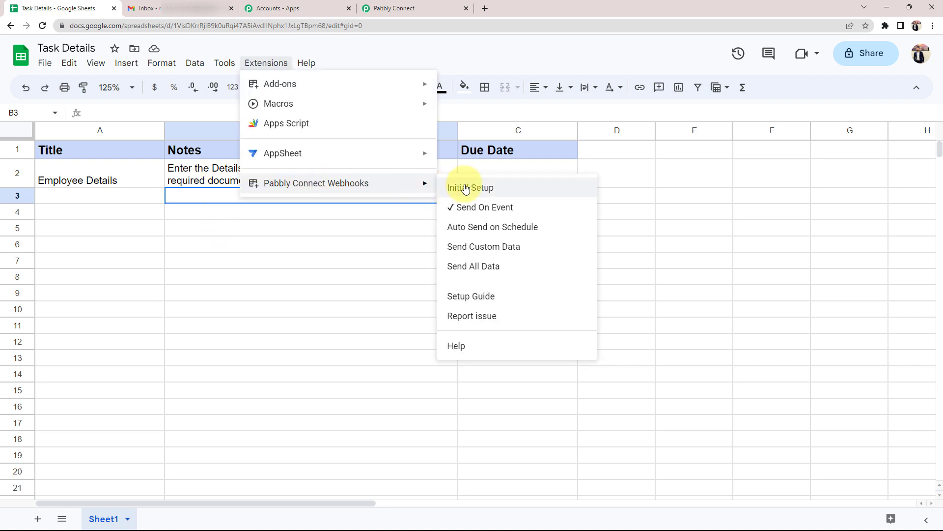
click(467, 209)
Step: Switch to the Pabbly Connect workflow and examine the Title, SpreadsheetName, Notes and Due Date values in the received webhook response
click(393, 8)
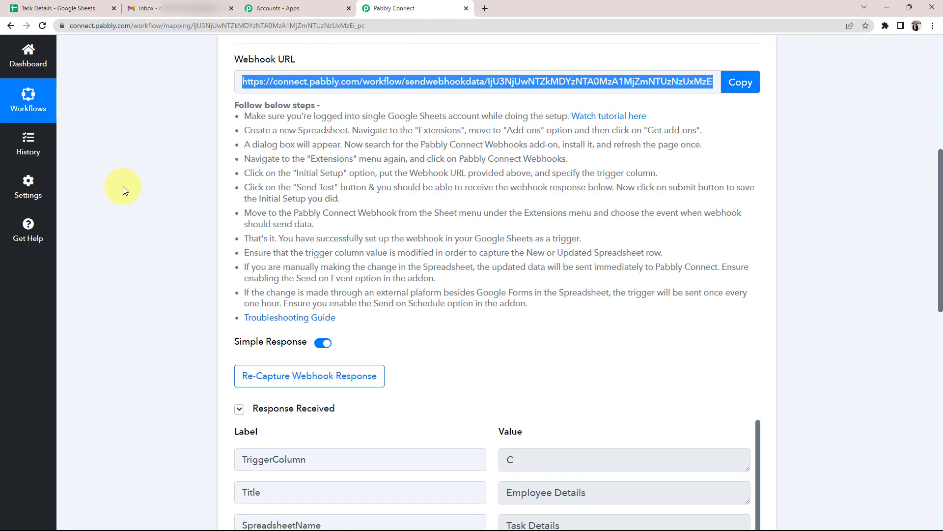
scroll(78, 299, down, 4)
scroll(78, 300, down, 2)
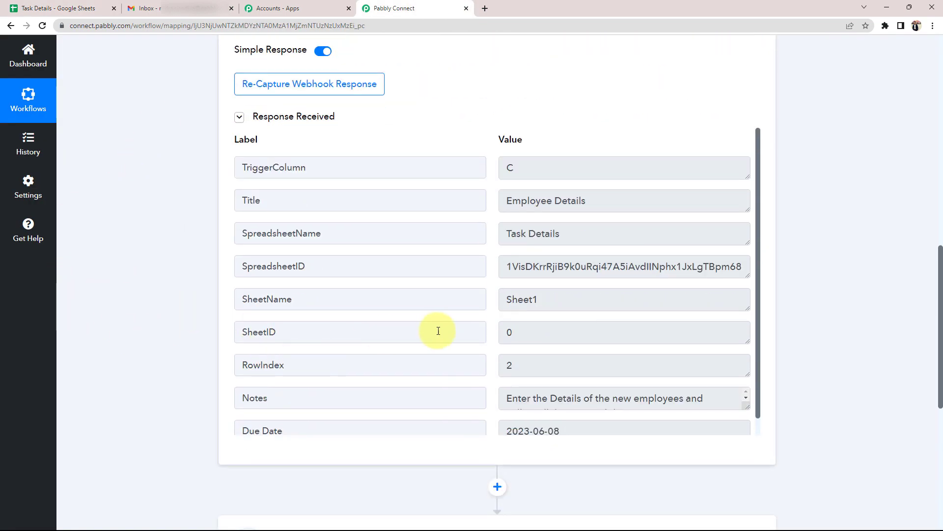
double_click(542, 168)
click(619, 198)
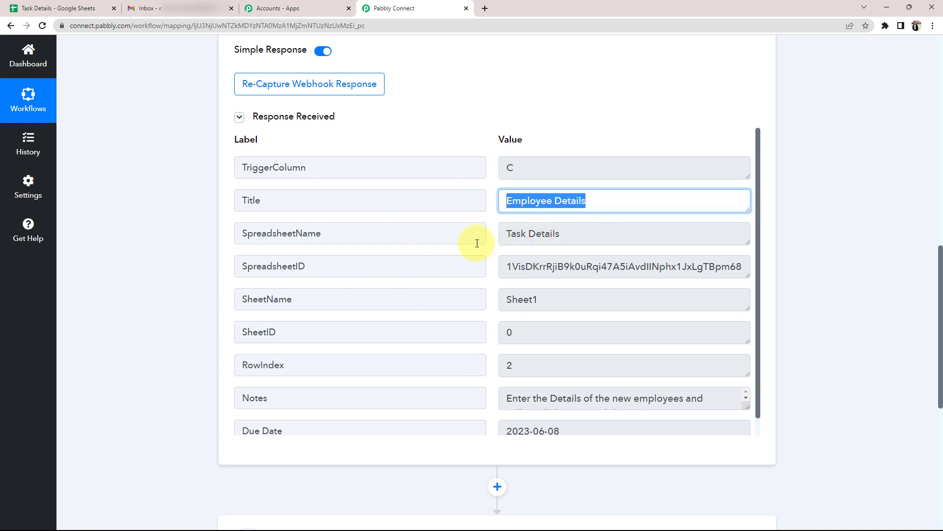
click(562, 226)
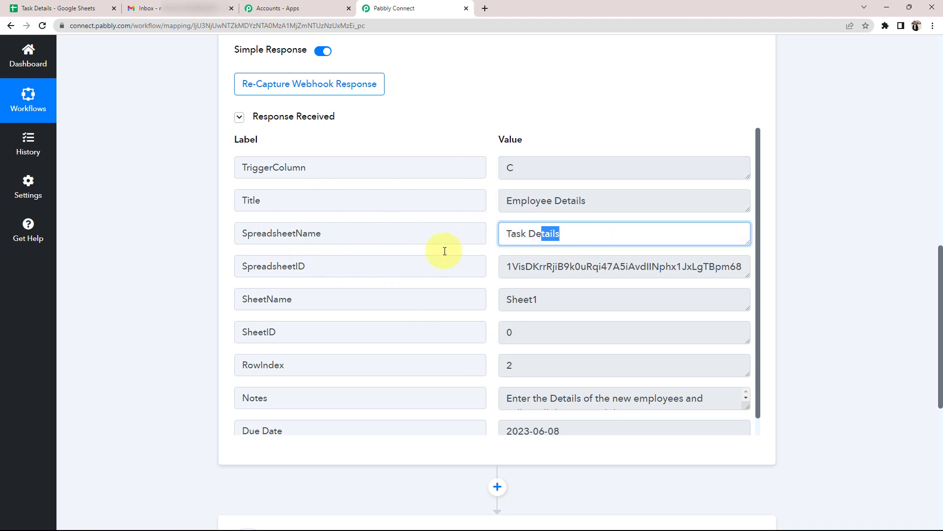
scroll(569, 373, down, 1)
click(508, 380)
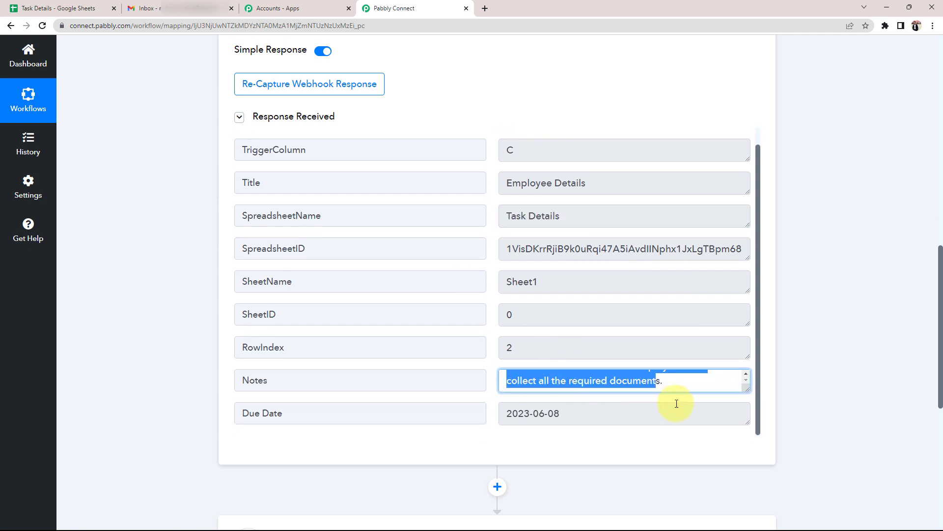
scroll(596, 386, up, 2)
scroll(516, 379, down, 2)
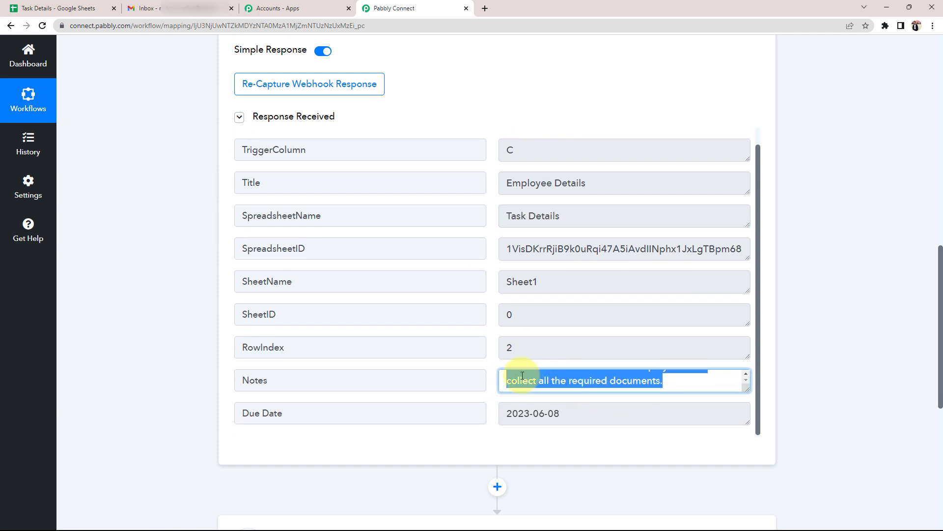
click(580, 416)
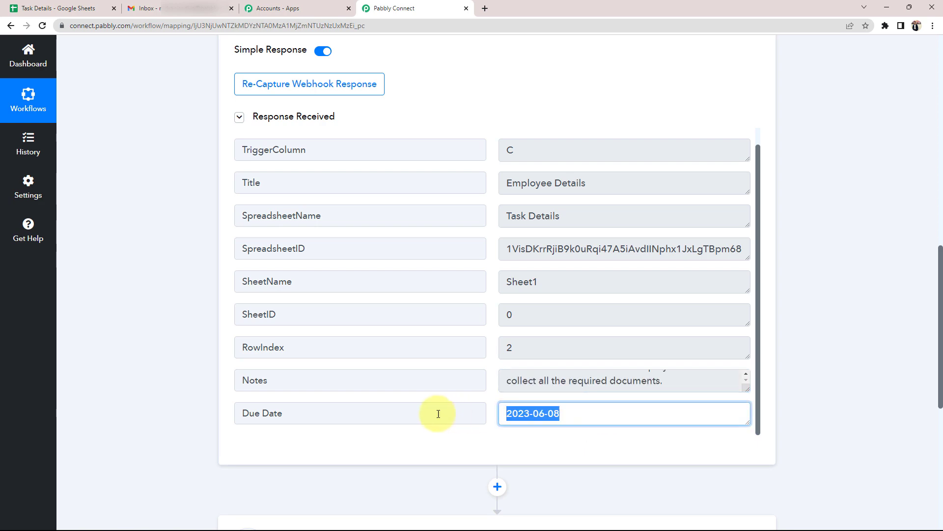
click(112, 352)
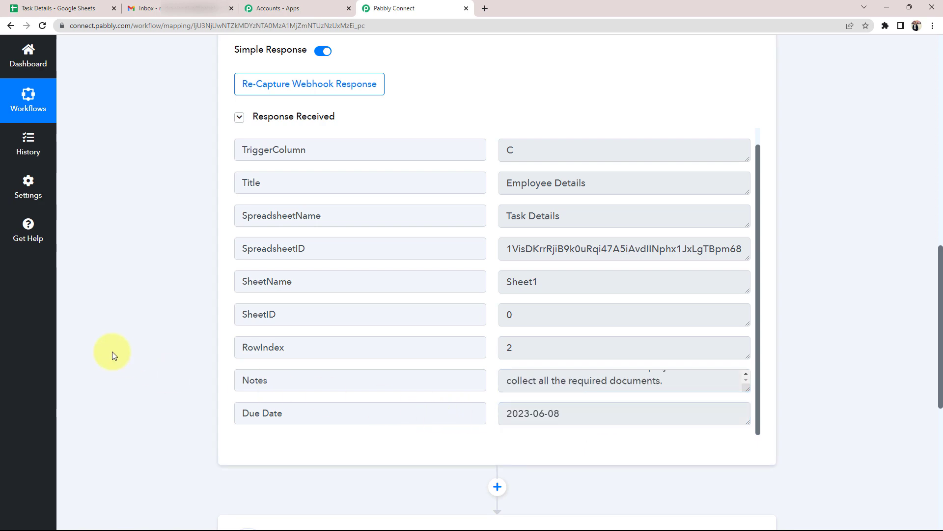
Step: Review the Google Sheets trigger's configuration from its Instant label down to the received response fields
scroll(112, 352, up, 10)
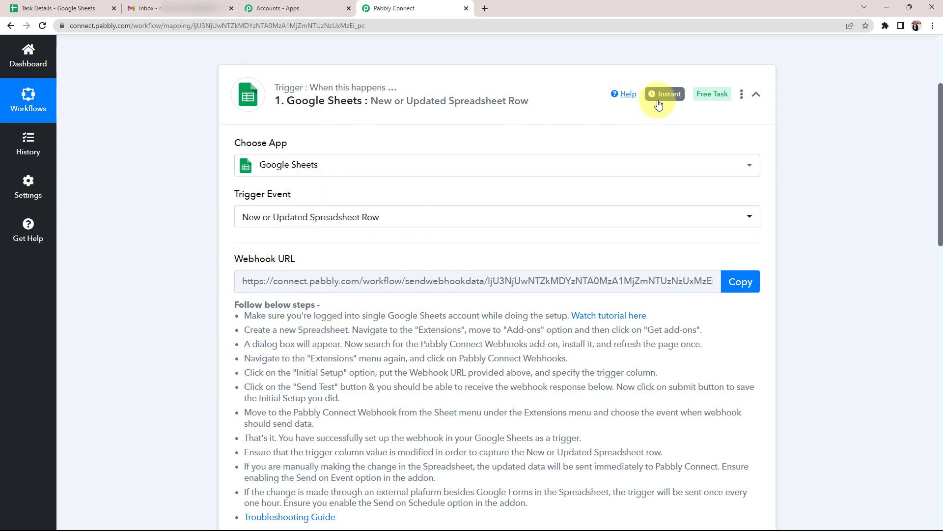
mouse_move(661, 100)
scroll(94, 301, down, 5)
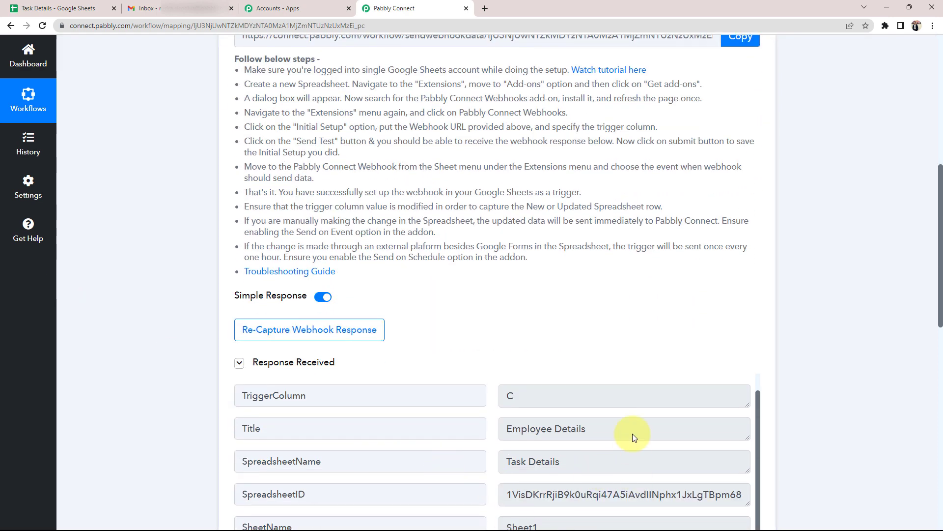
scroll(312, 381, down, 7)
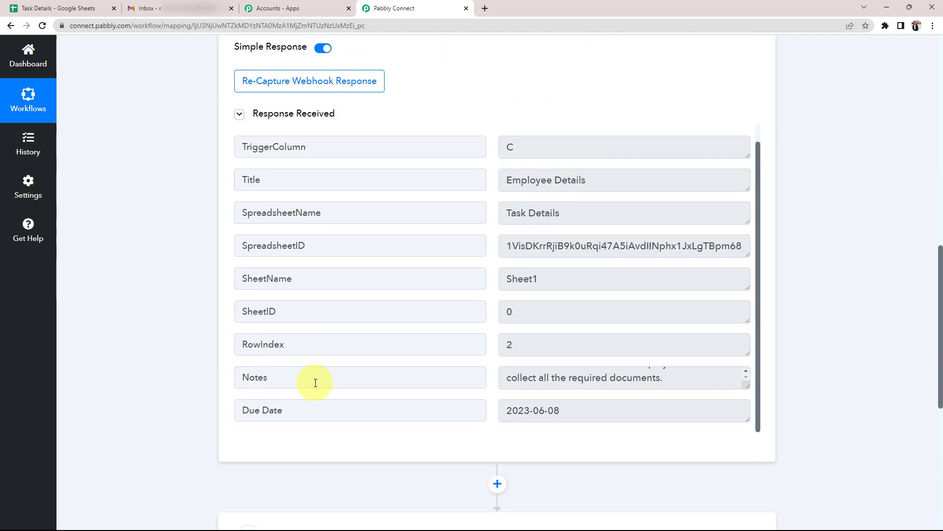
Step: Set the workflow's action step to the Google Tasks app with the Create Task event
scroll(245, 359, down, 2)
click(305, 351)
scroll(206, 383, down, 2)
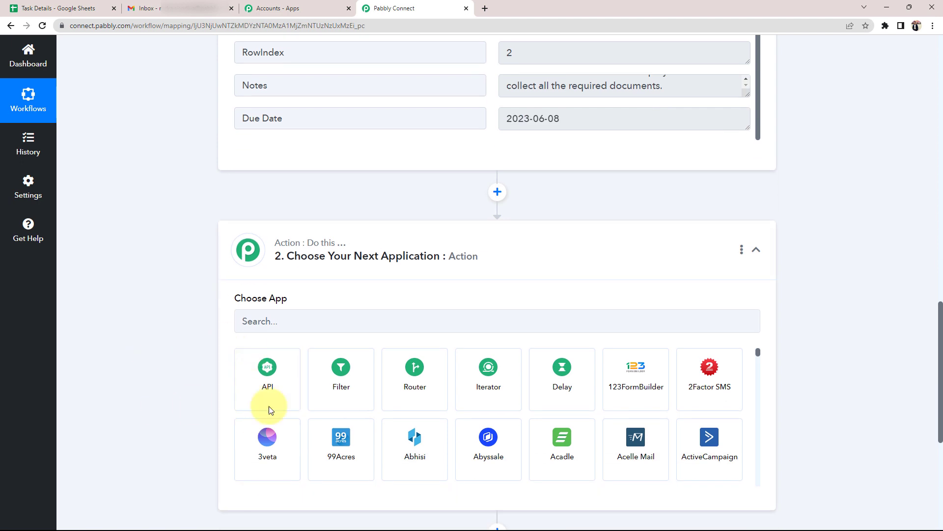
scroll(211, 327, down, 2)
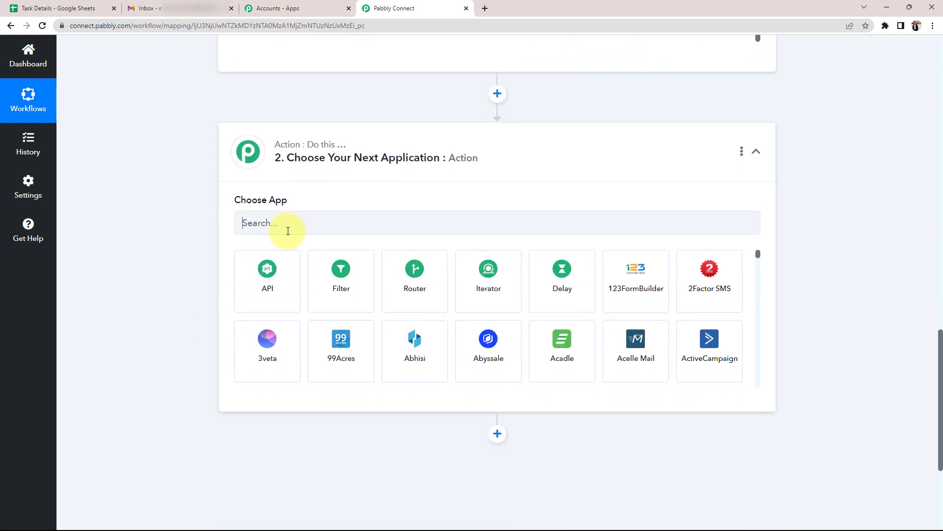
click(288, 230)
text(googl)
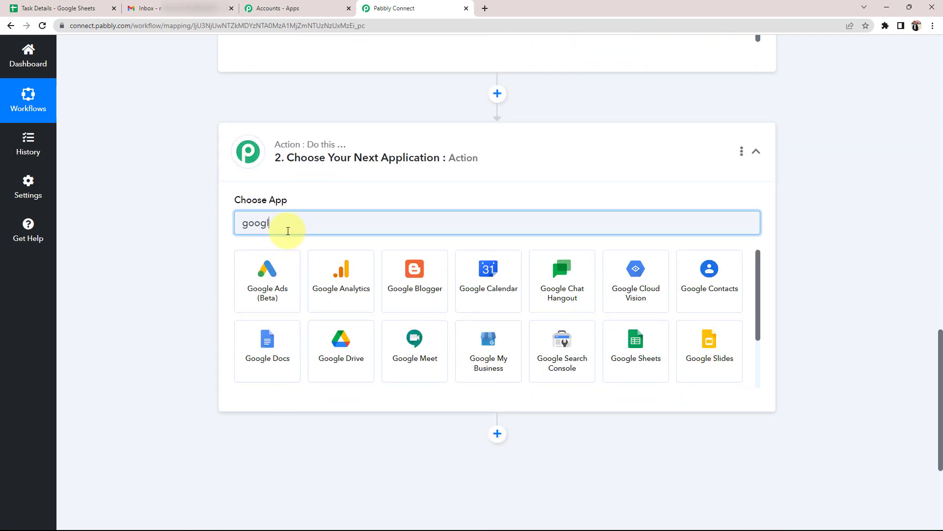
text(e tas)
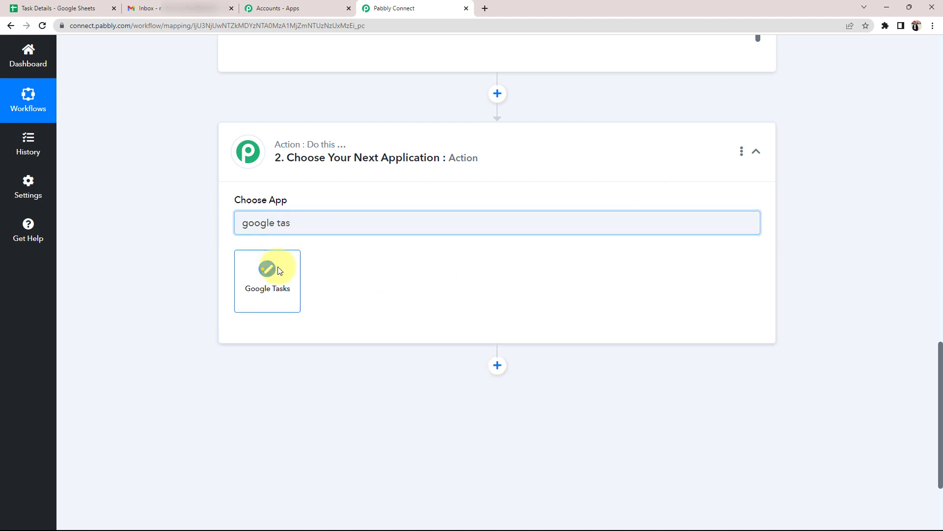
click(276, 269)
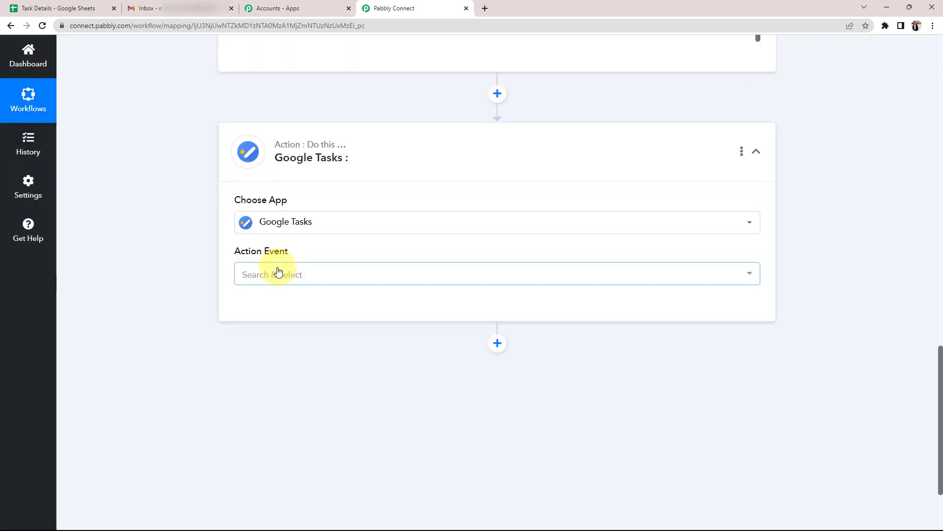
click(276, 273)
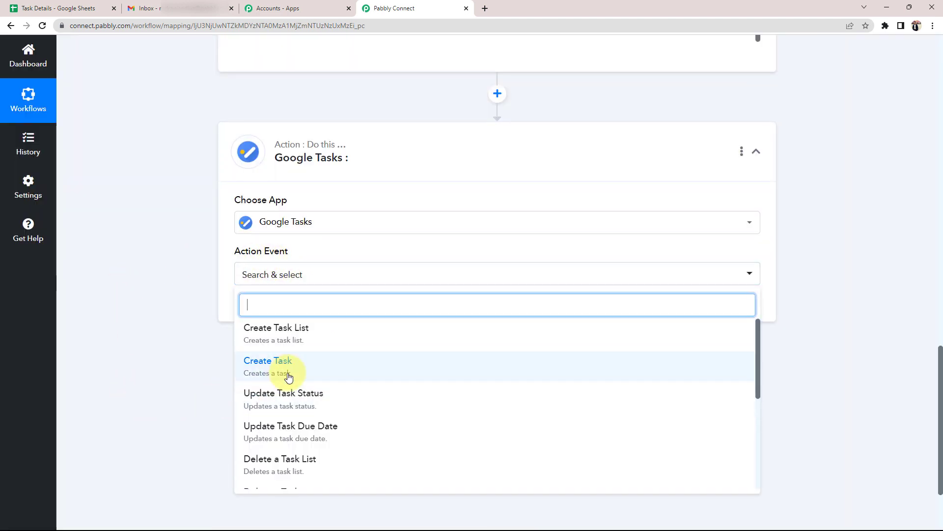
click(260, 366)
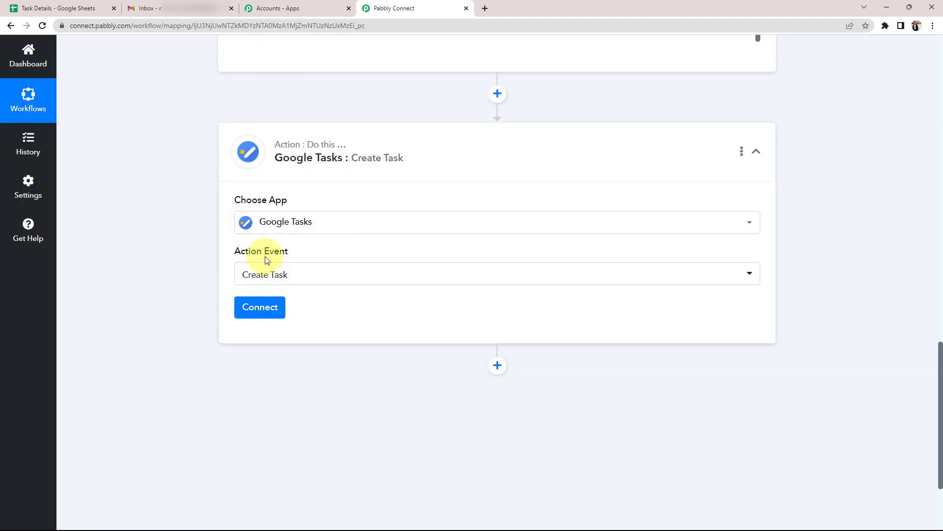
Step: Connect Google Tasks through a new connection, signing in with the Google account and allowing Pabbly Connect access
click(246, 313)
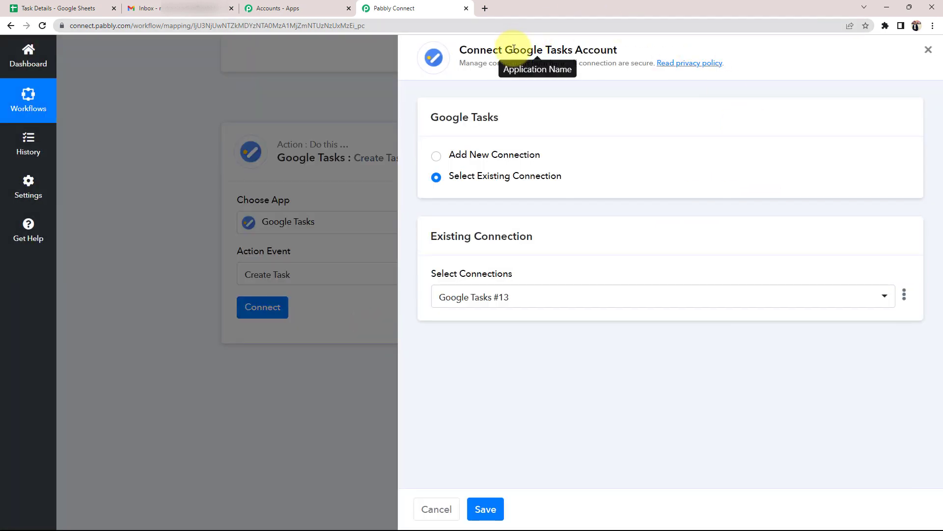
drag(514, 50, 641, 52)
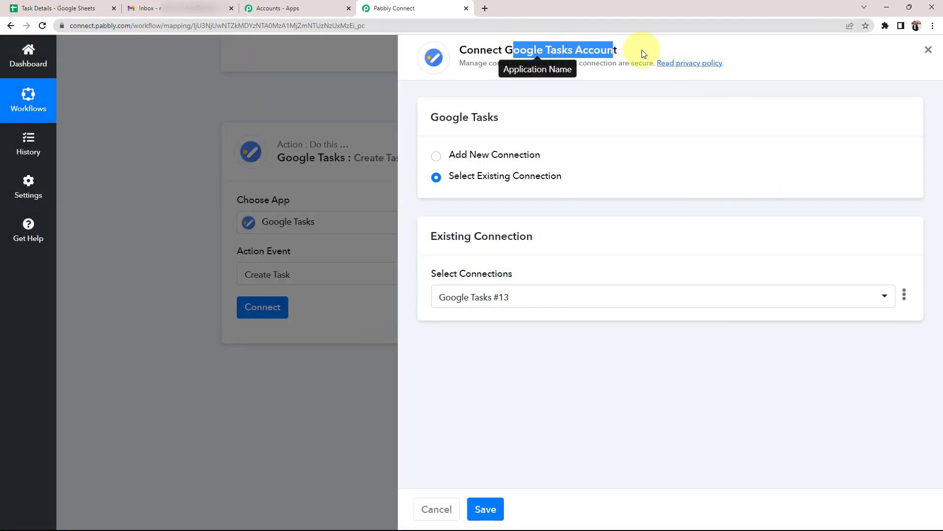
click(437, 156)
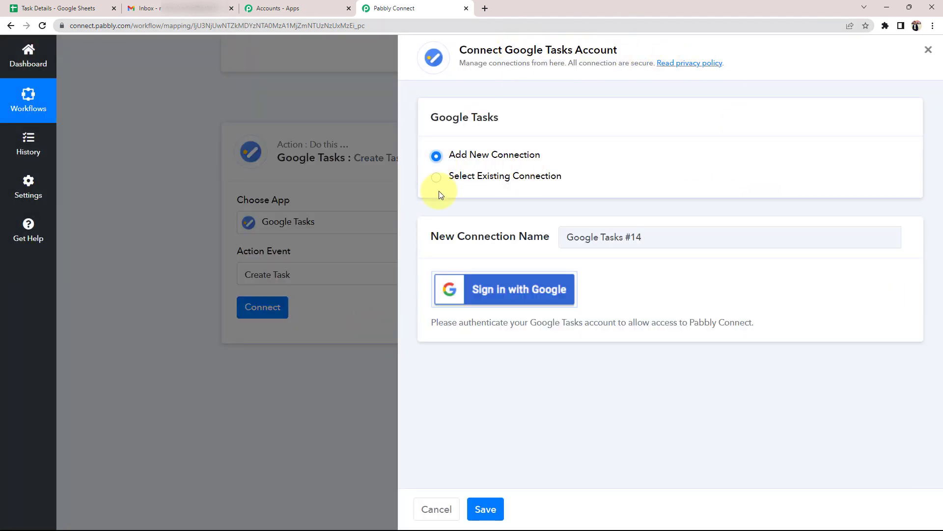
click(491, 289)
click(167, 193)
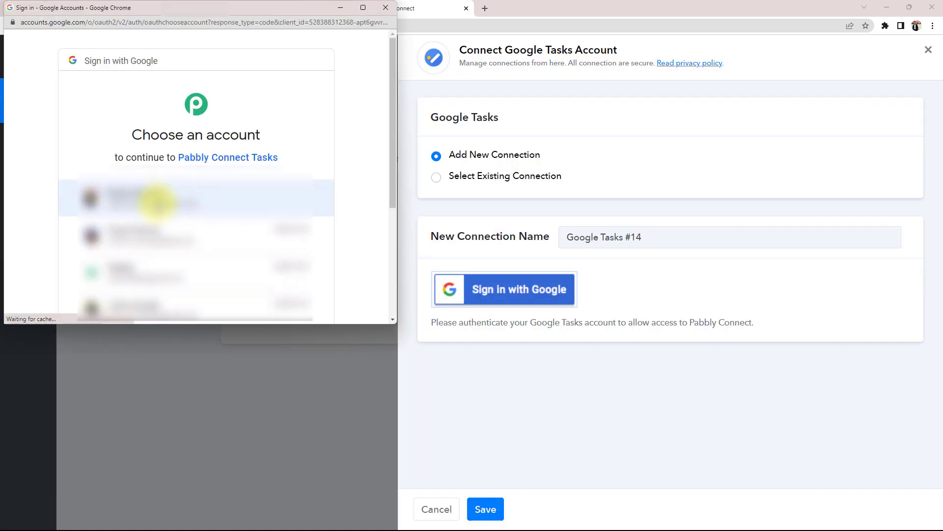
scroll(211, 180, down, 4)
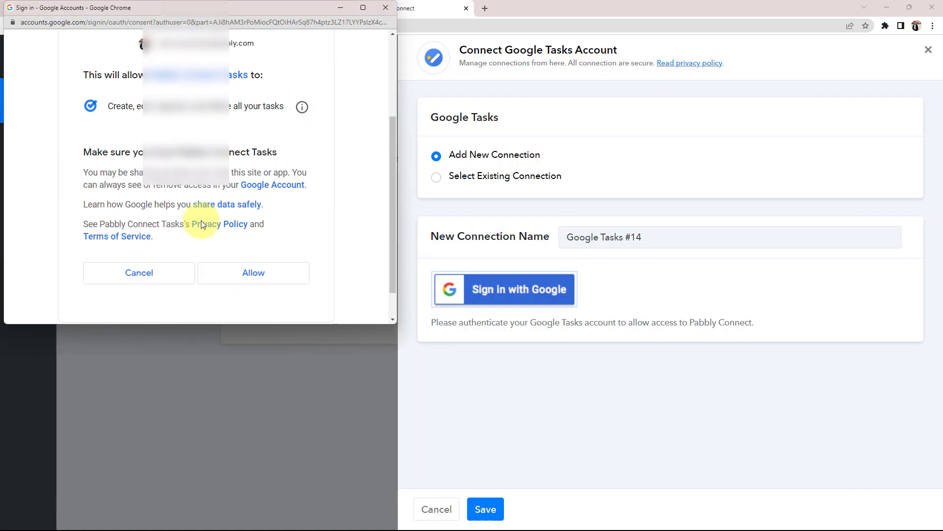
click(253, 236)
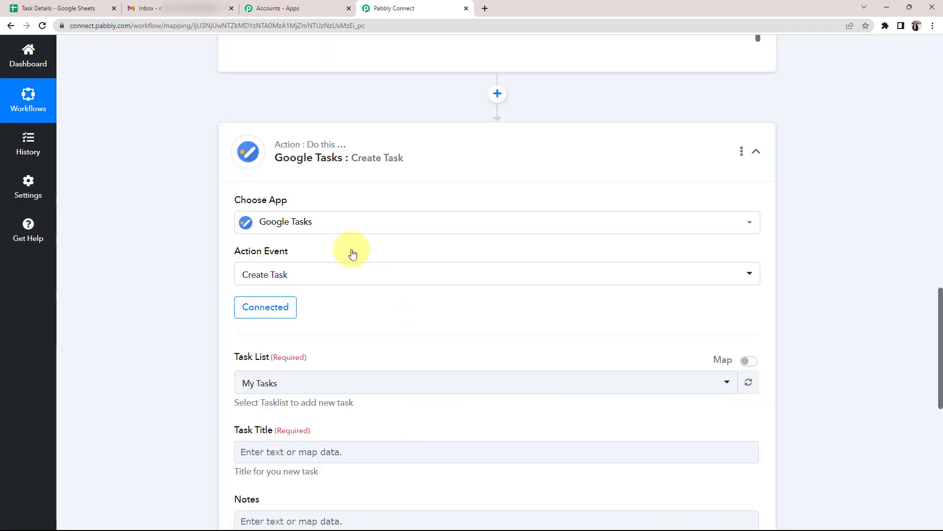
Step: Check the available task lists in Gmail's Tasks, return to the workflow and choose My Tasks as the Task List
scroll(116, 266, down, 4)
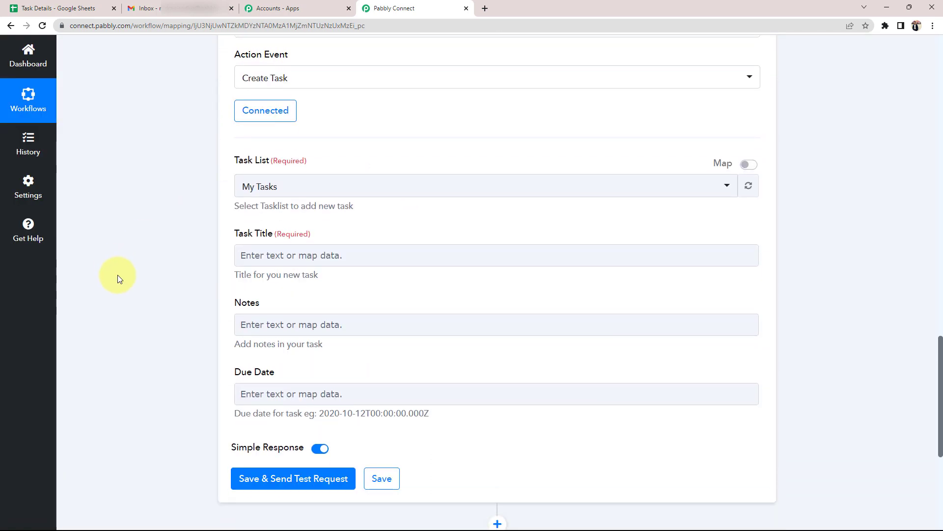
scroll(284, 173, down, 1)
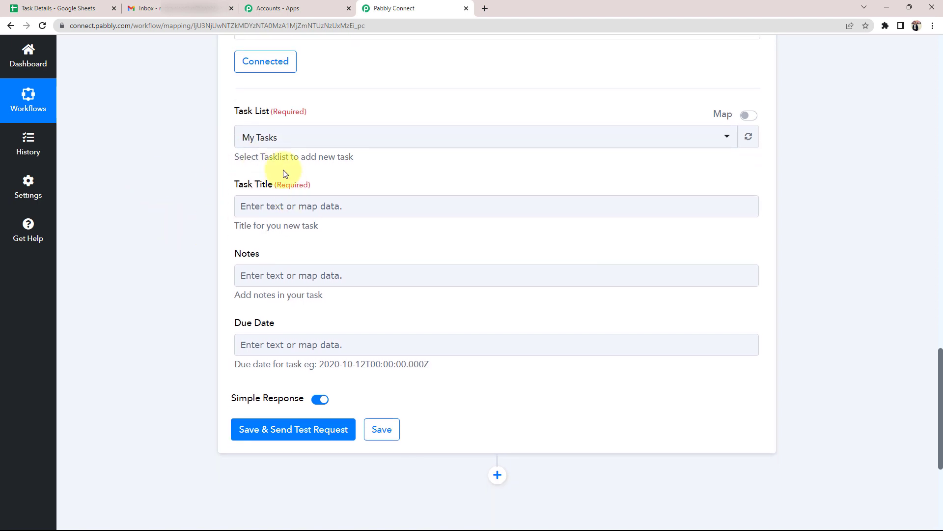
drag(236, 111, 272, 114)
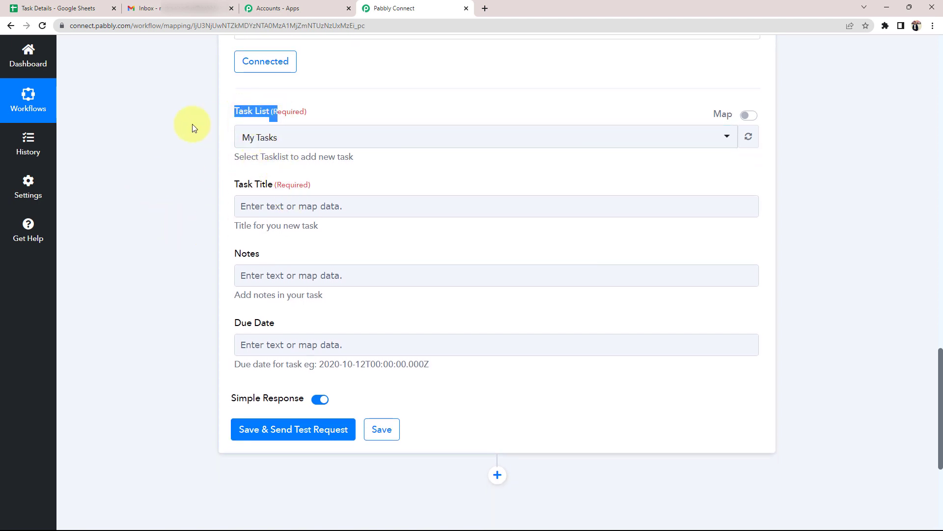
click(250, 143)
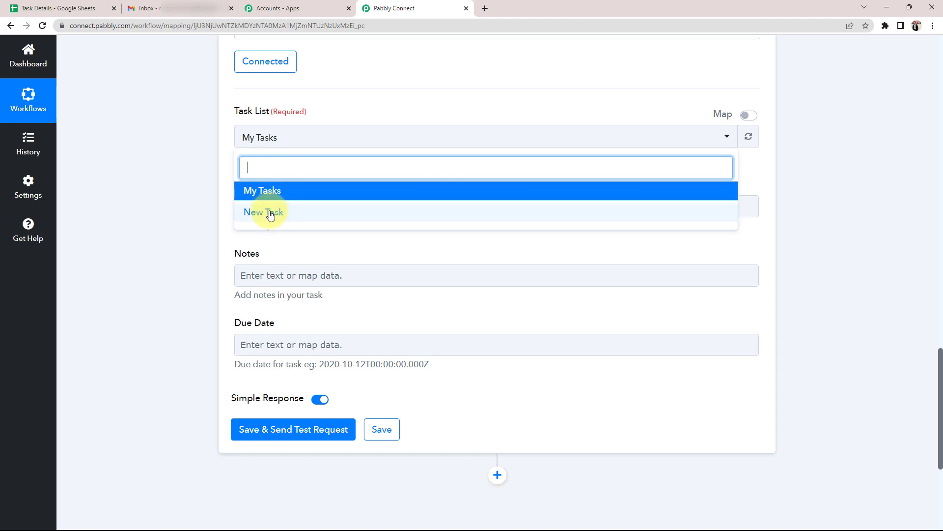
click(146, 8)
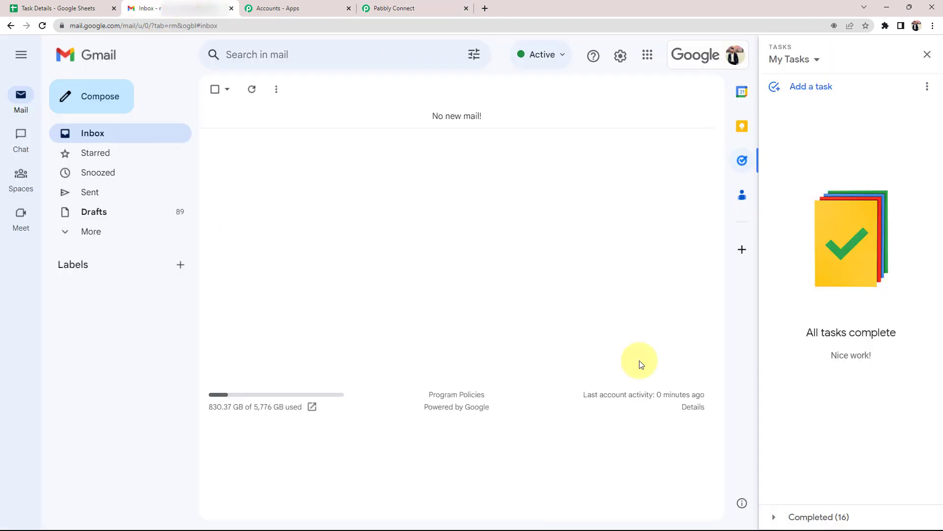
click(793, 59)
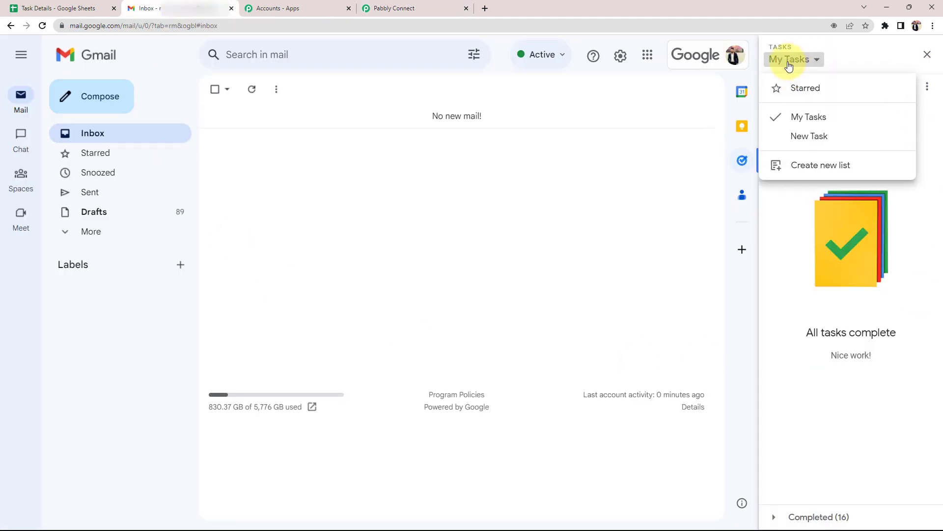
click(805, 126)
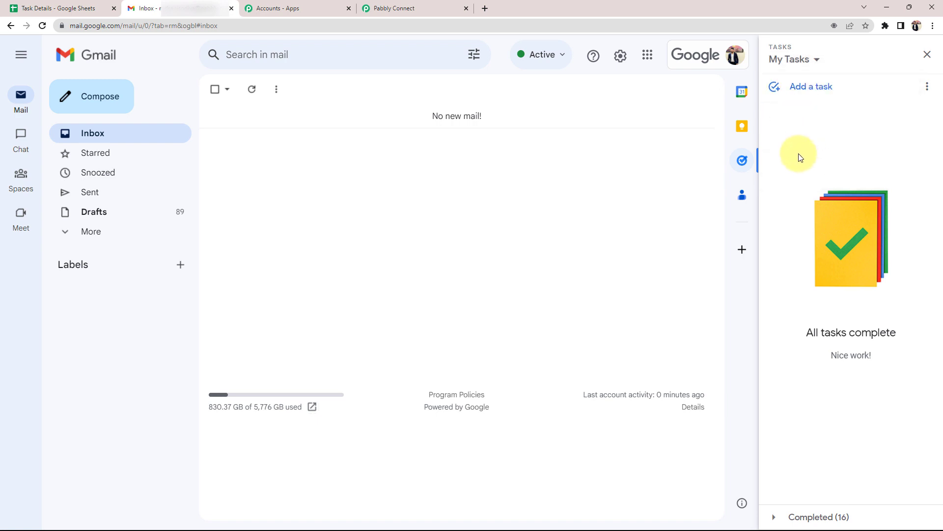
click(380, 8)
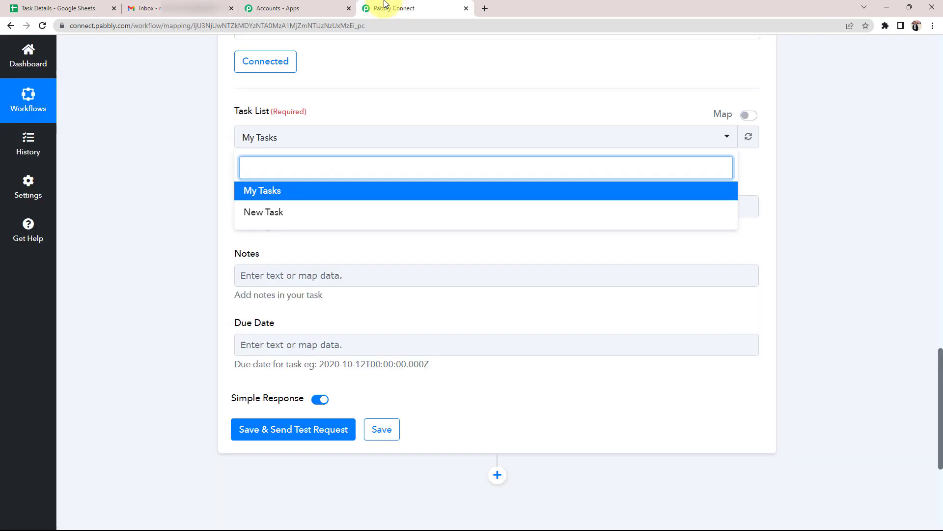
click(264, 195)
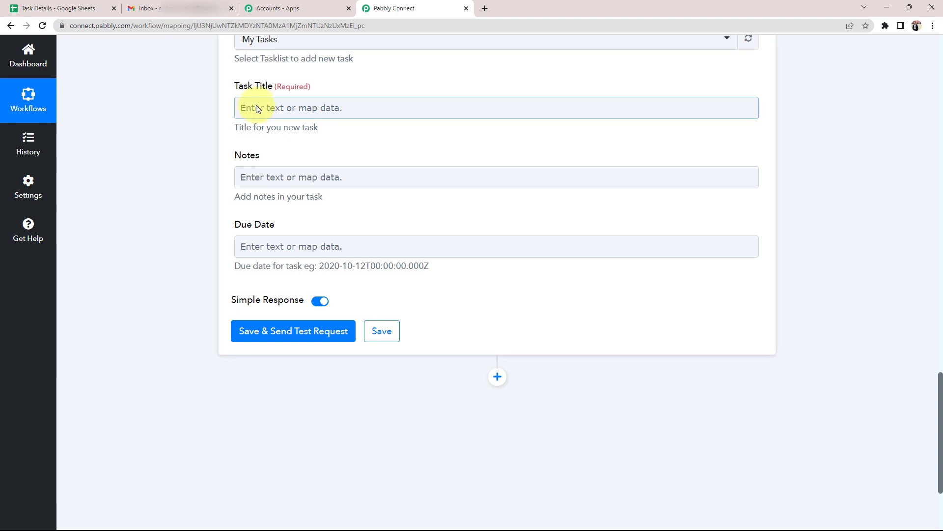
Step: Compare the Task Title, Notes and Due Date fields with the Task Details spreadsheet row and the trigger's received response
drag(235, 86, 297, 86)
click(216, 160)
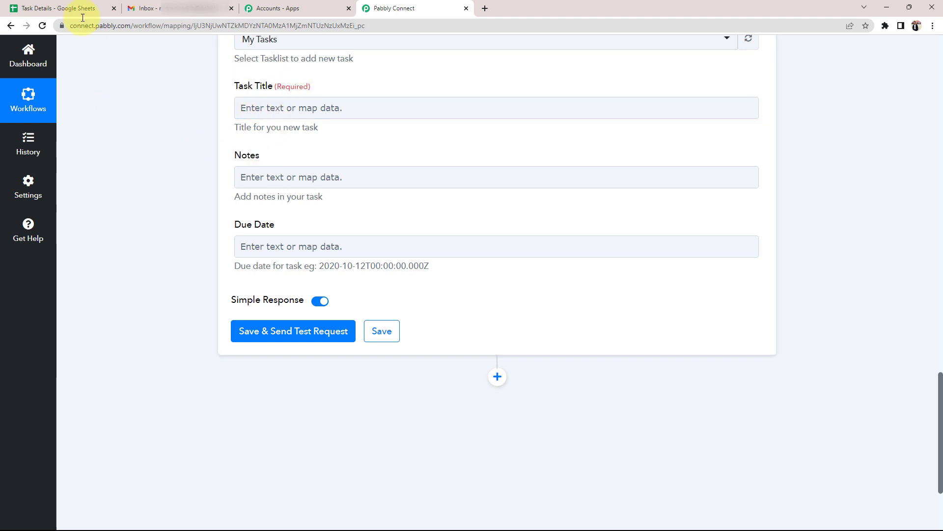
click(64, 9)
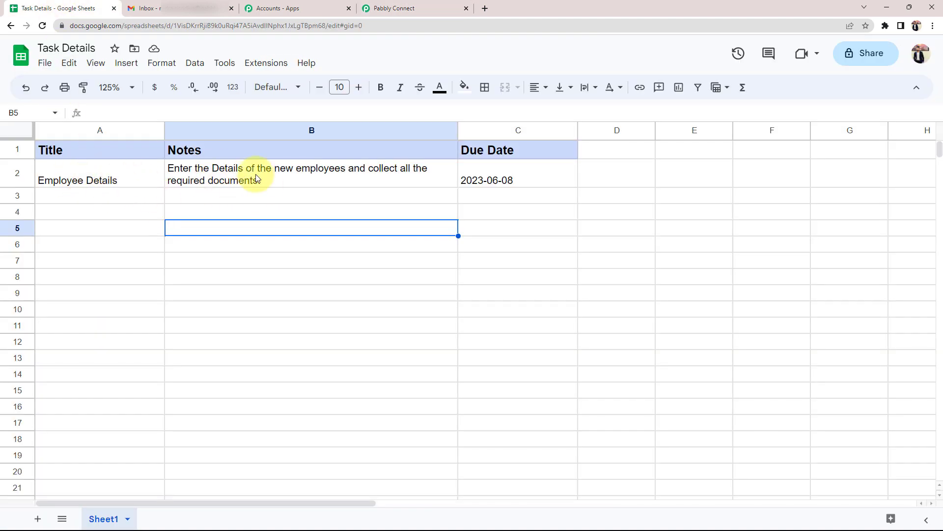
click(429, 5)
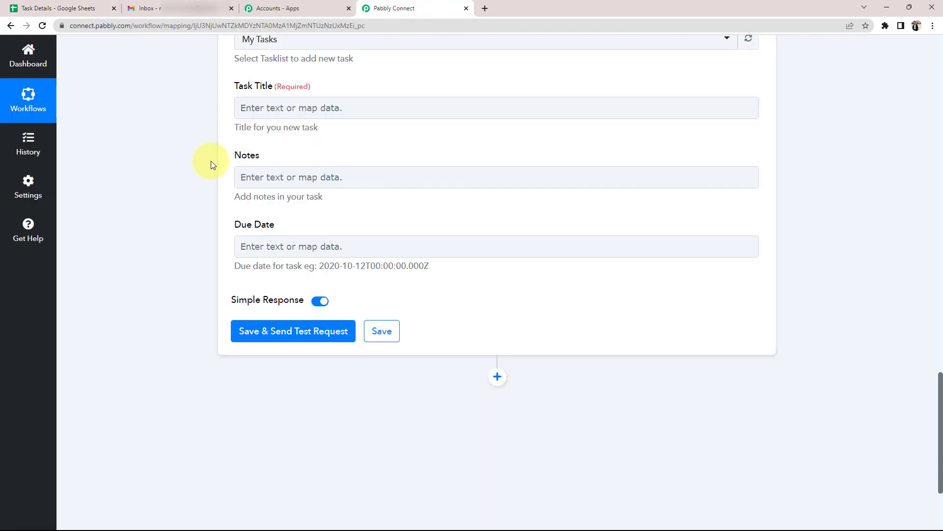
scroll(211, 162, up, 10)
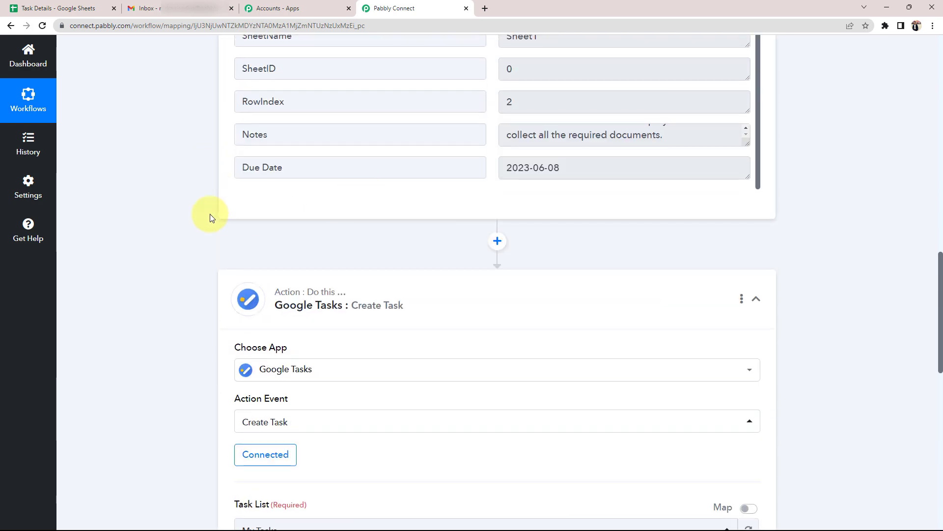
scroll(212, 218, up, 3)
drag(688, 287, 478, 296)
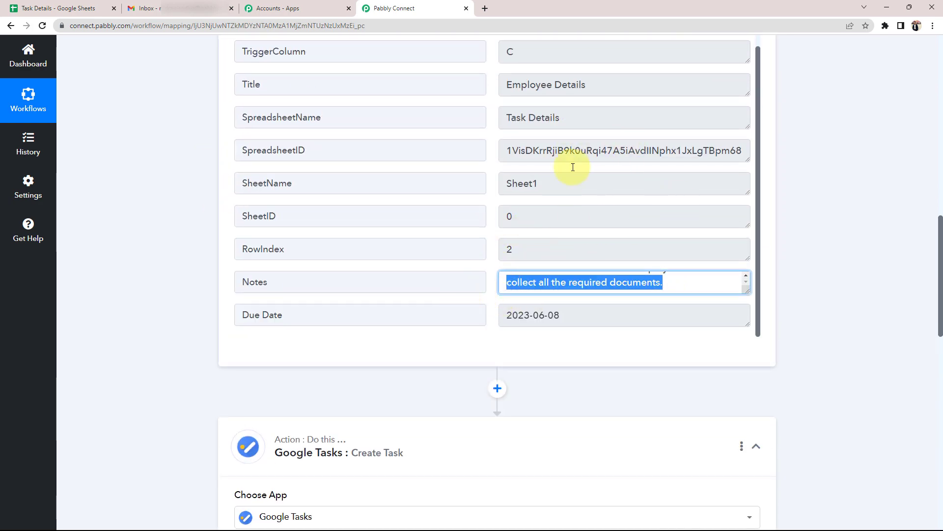
drag(600, 84, 491, 97)
scroll(187, 331, down, 4)
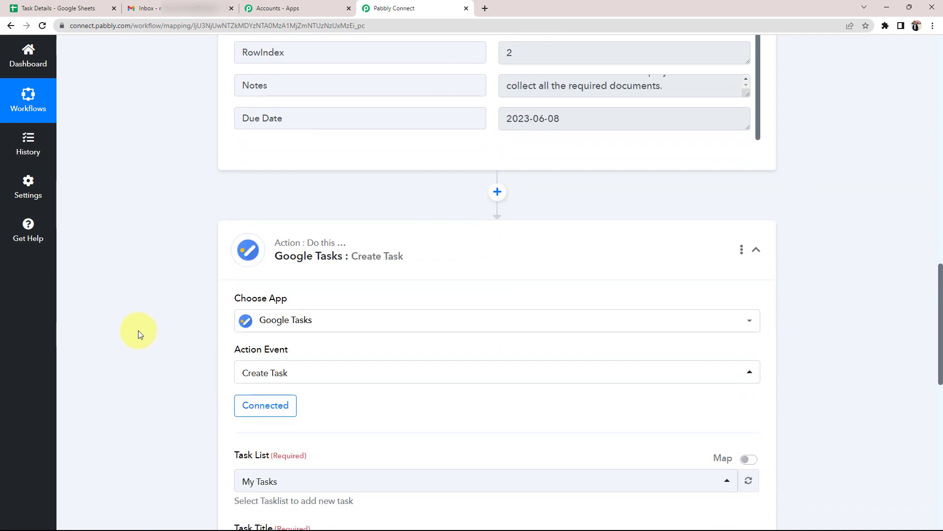
scroll(138, 330, down, 4)
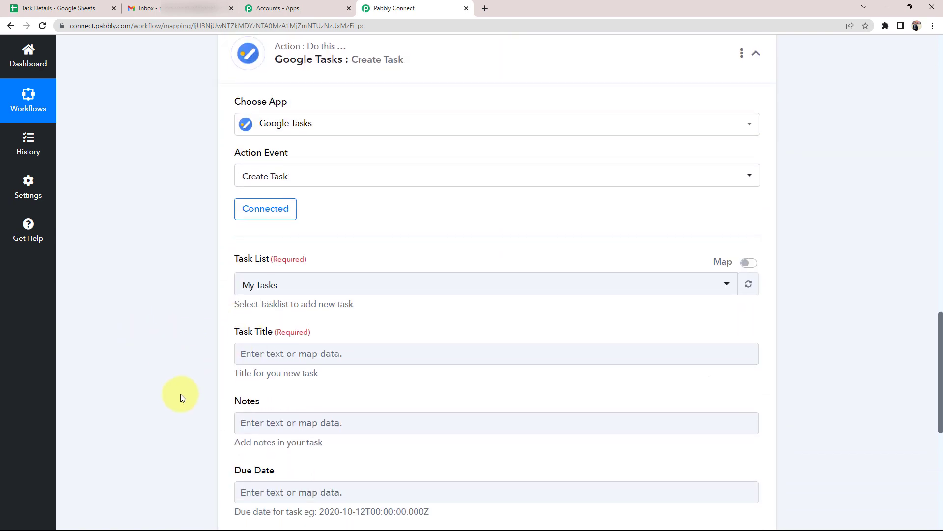
click(61, 7)
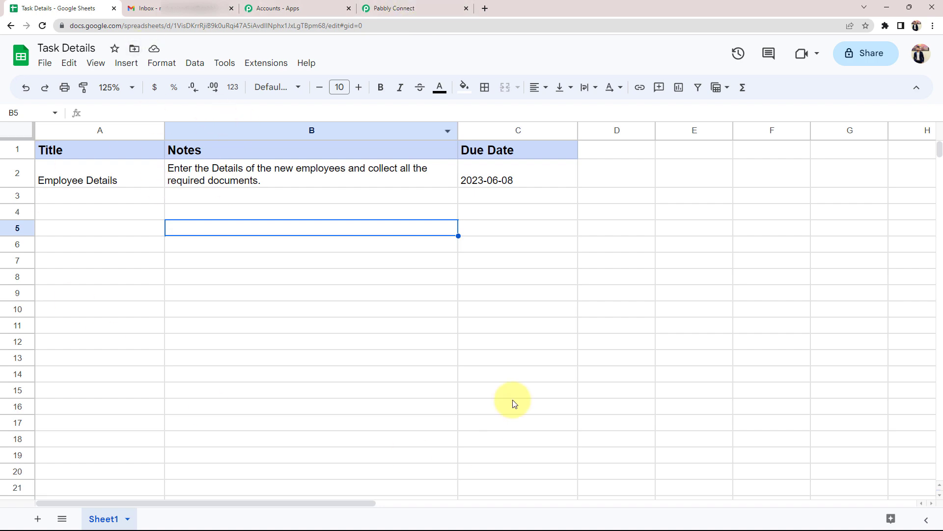
click(385, 7)
scroll(196, 264, up, 10)
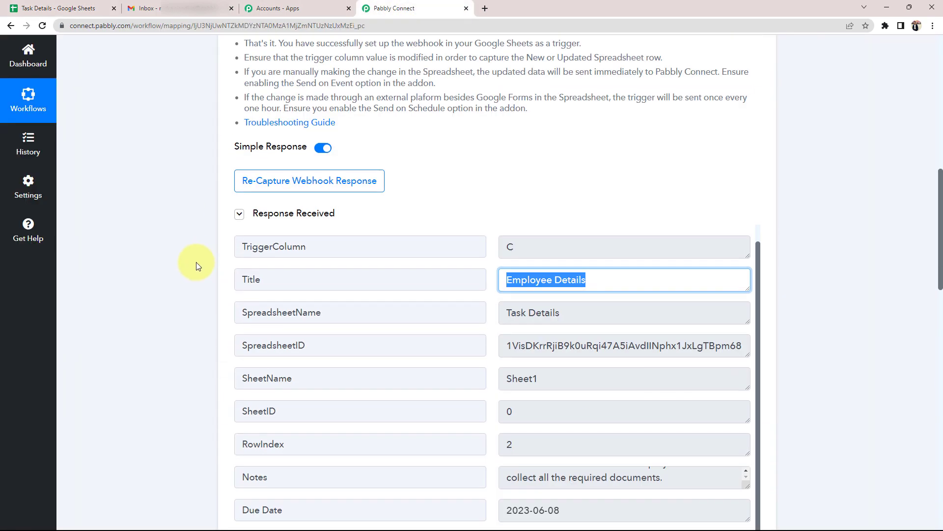
scroll(390, 390, down, 15)
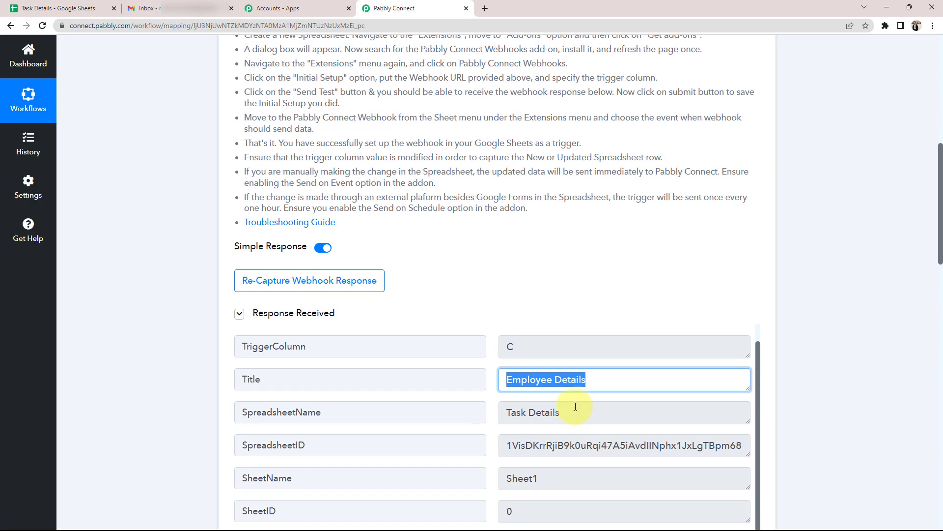
scroll(187, 405, down, 3)
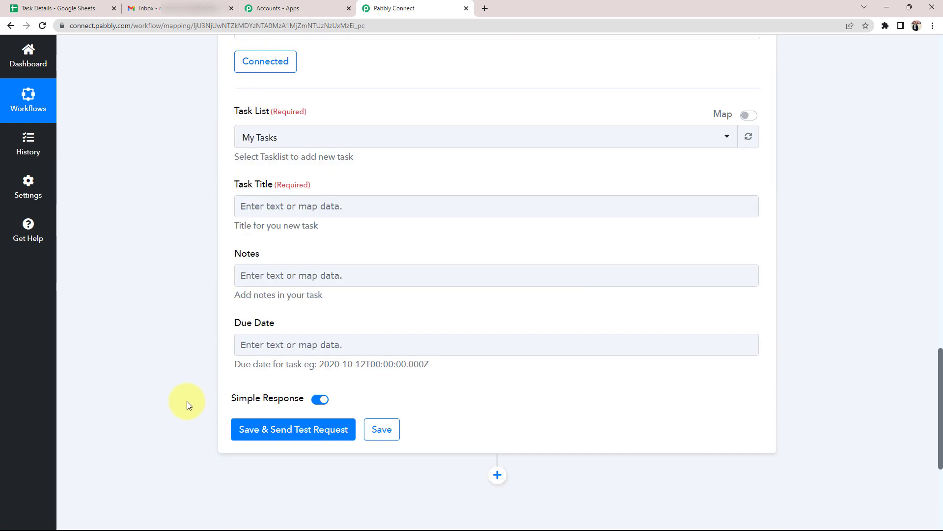
Step: Map the Task Title field to the Title value from the Google Sheets trigger data
click(275, 207)
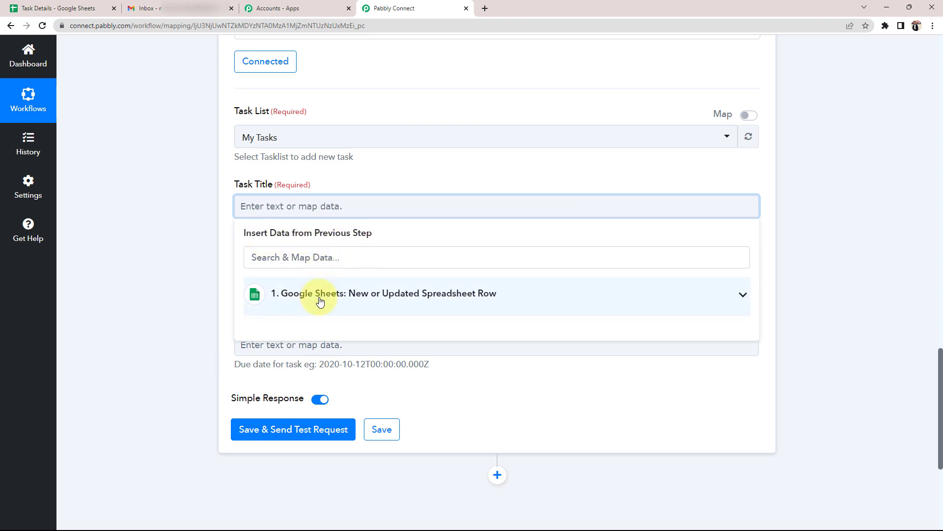
click(744, 297)
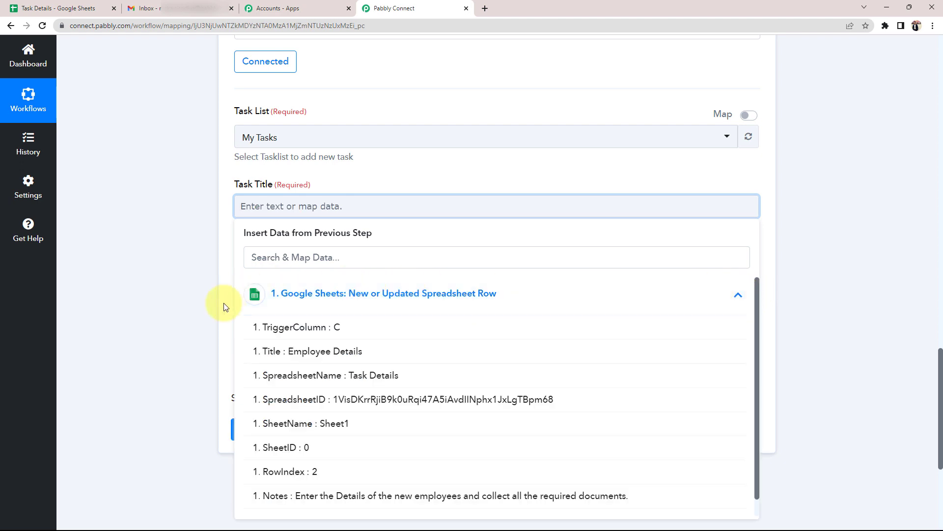
scroll(435, 433, down, 1)
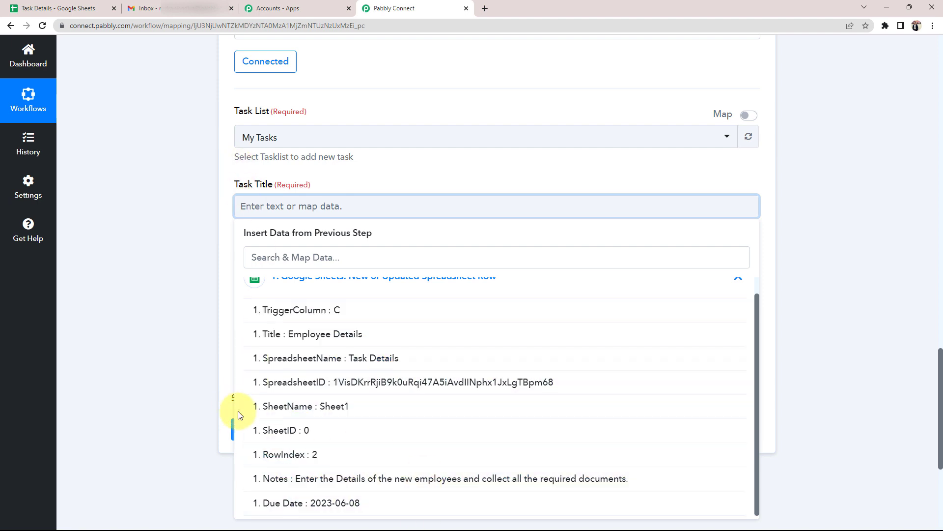
click(302, 334)
click(137, 299)
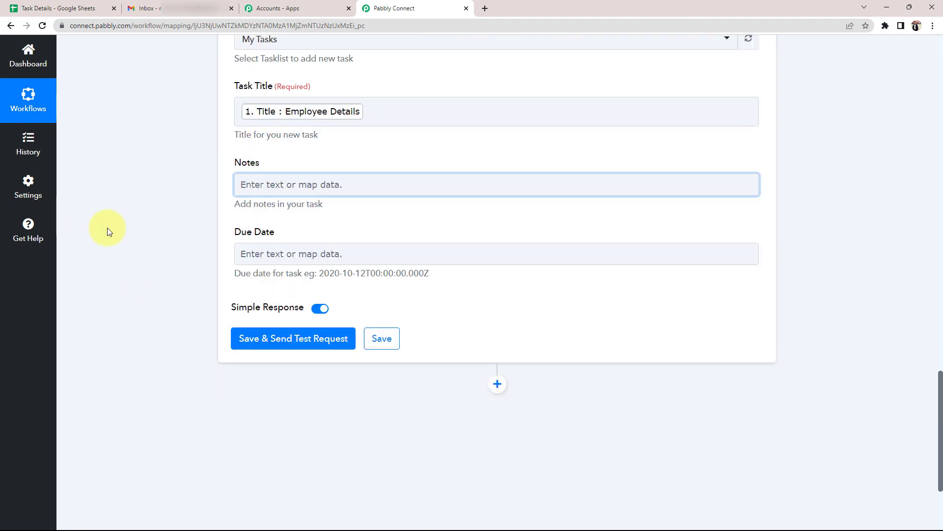
Step: Map the task's Notes field to the Notes value from the Google Sheets trigger data
scroll(108, 228, up, 2)
click(242, 286)
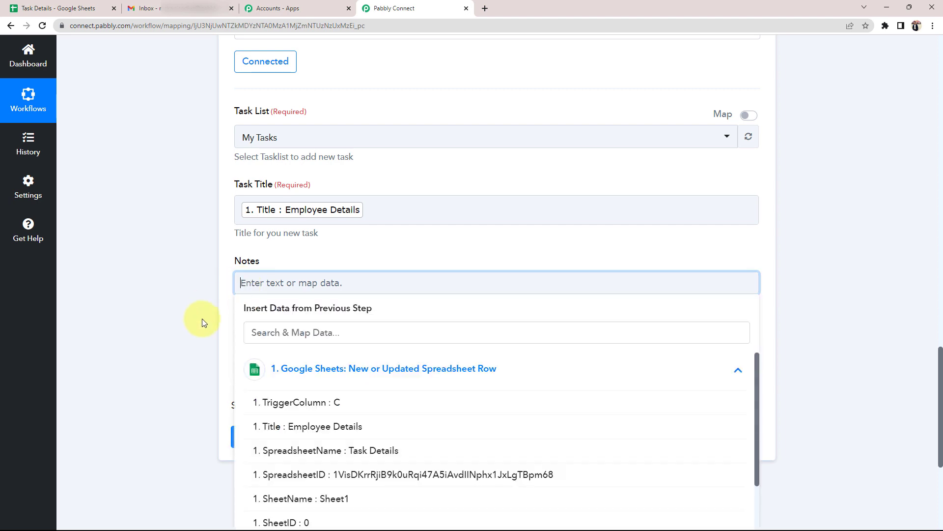
scroll(327, 390, down, 3)
click(330, 481)
click(133, 266)
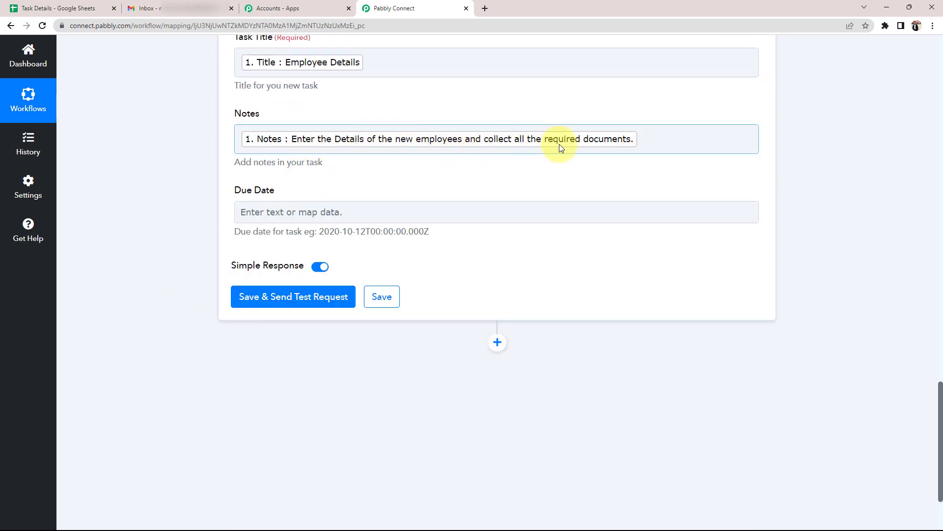
Step: Check the Due Date column in the Task Details sheet and map the Due Date field to the trigger's Due Date value
click(289, 220)
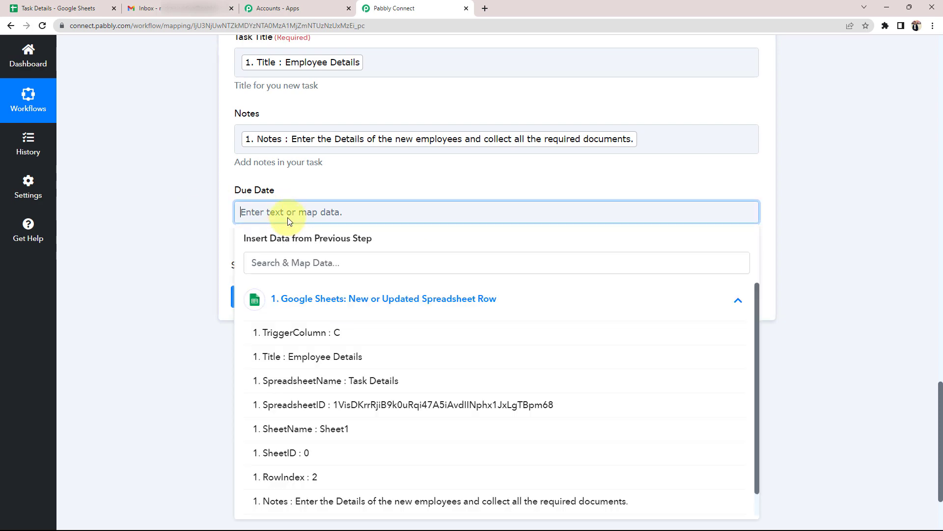
click(23, 8)
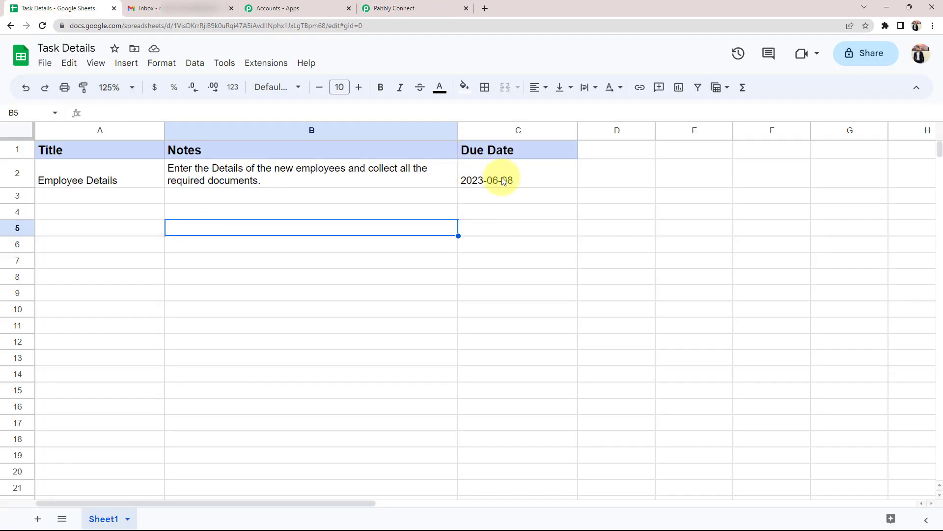
click(422, 10)
scroll(371, 414, down, 3)
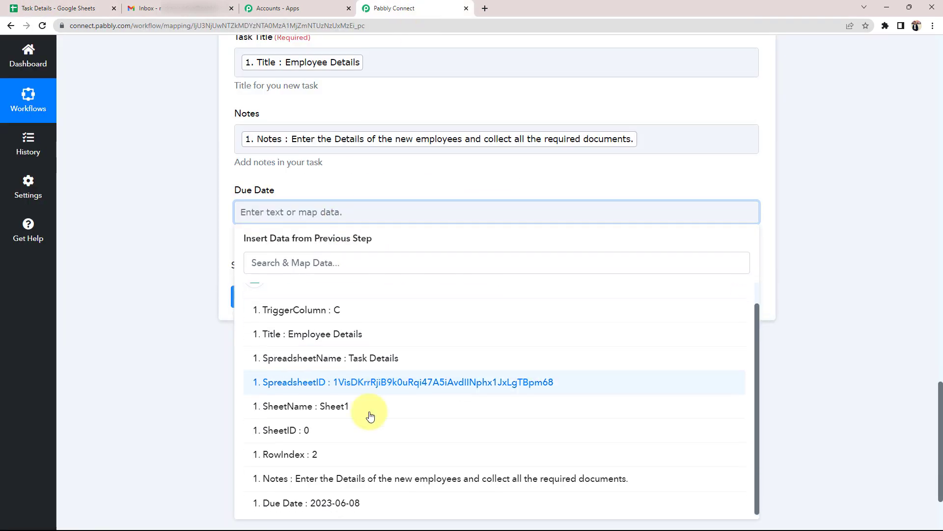
click(327, 511)
click(143, 285)
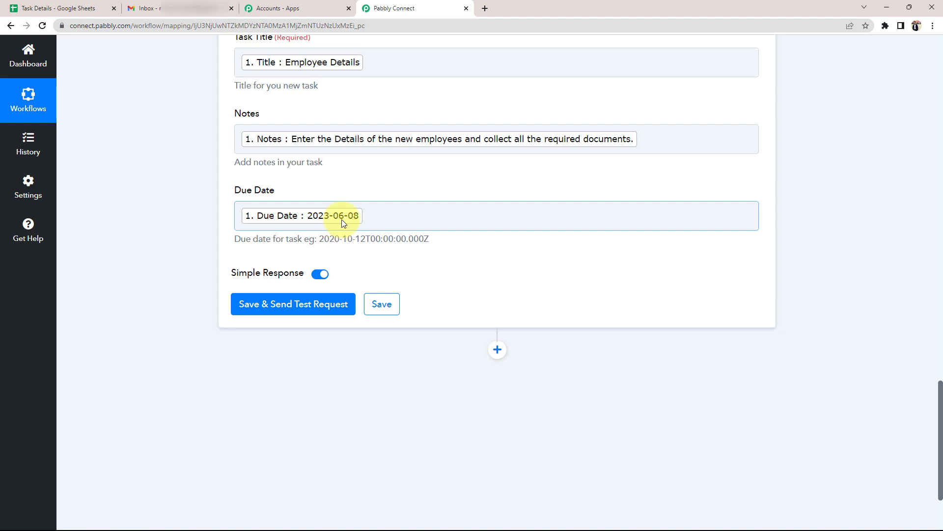
Step: Append the time T10:00:00Z to the mapped Due Date value, following the example date format under the field
scroll(125, 307, up, 1)
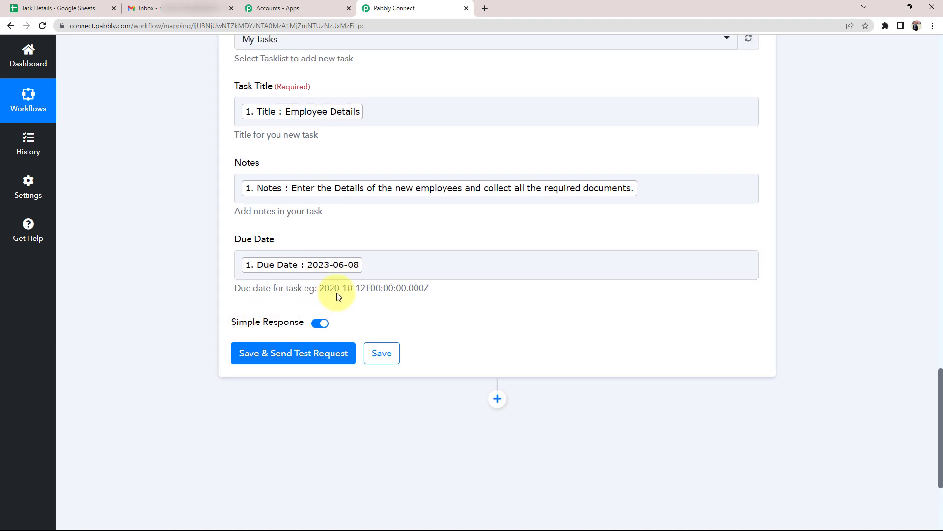
drag(317, 290, 447, 295)
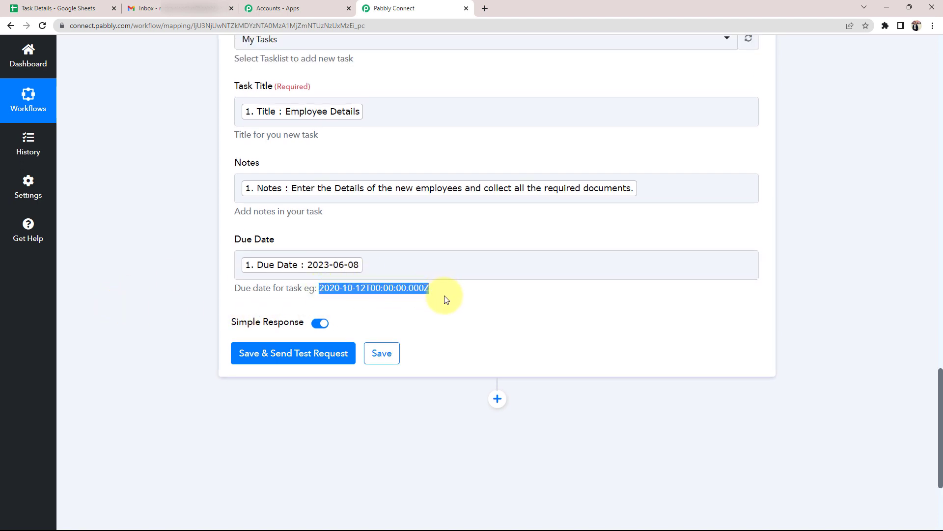
click(442, 300)
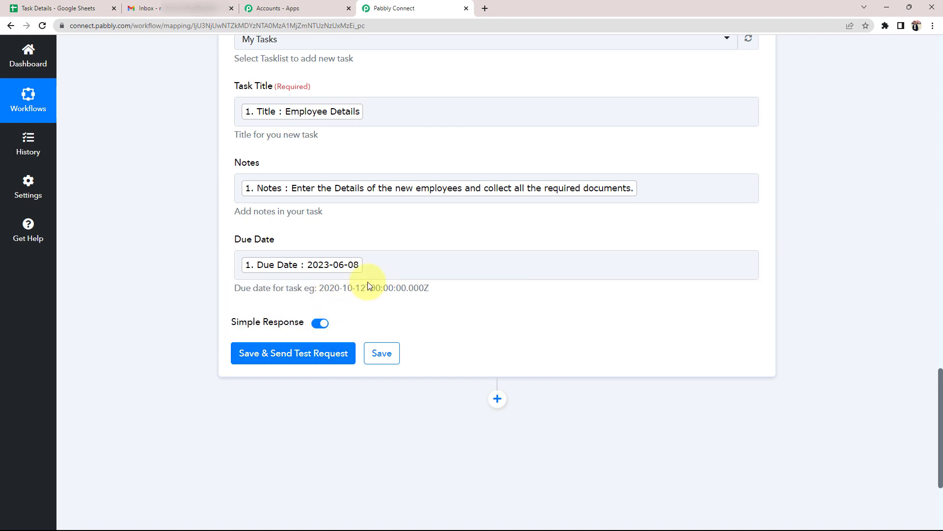
drag(367, 287, 459, 314)
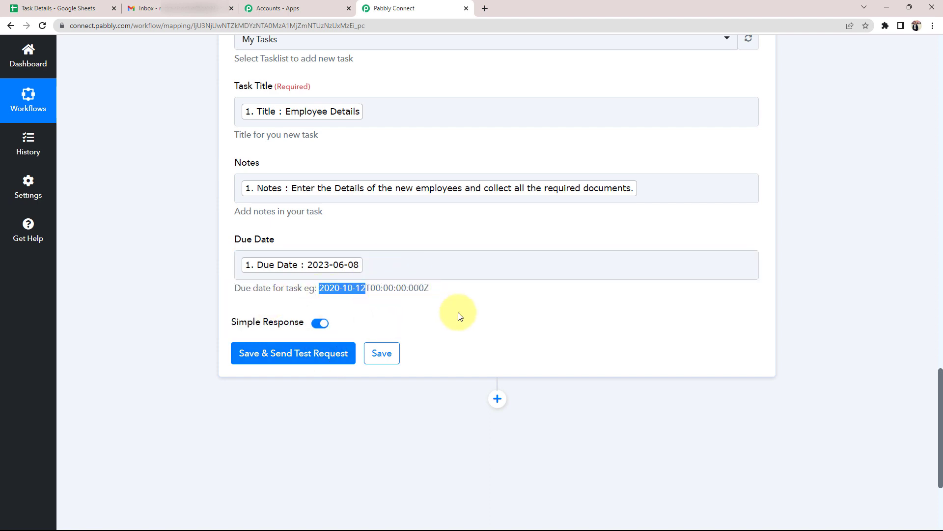
click(404, 257)
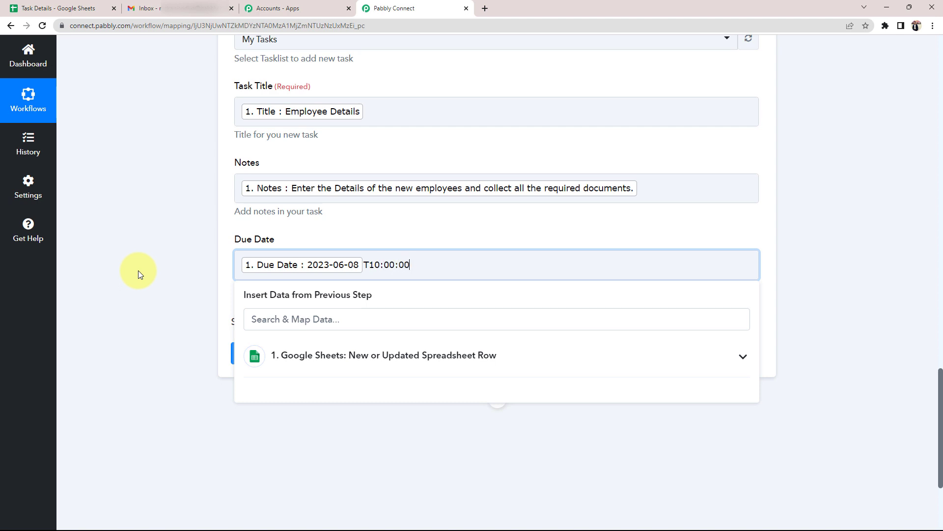
click(137, 270)
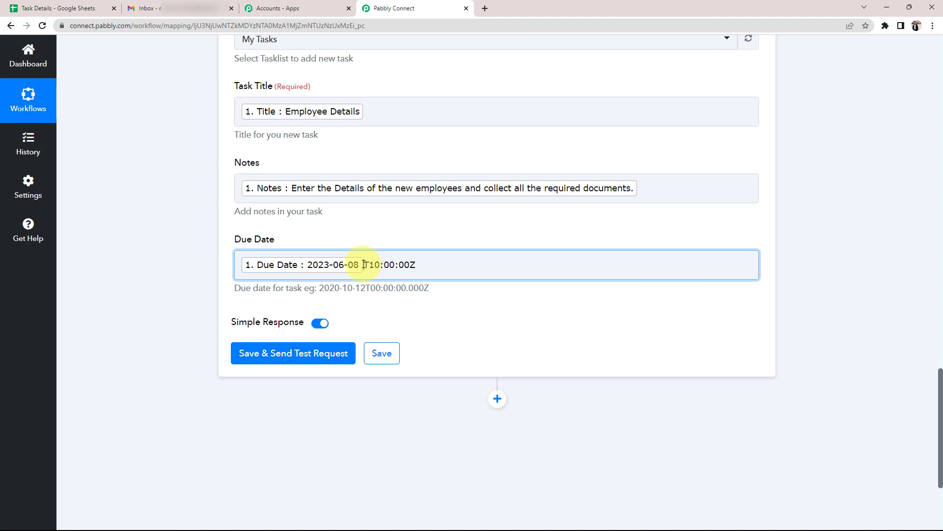
click(440, 266)
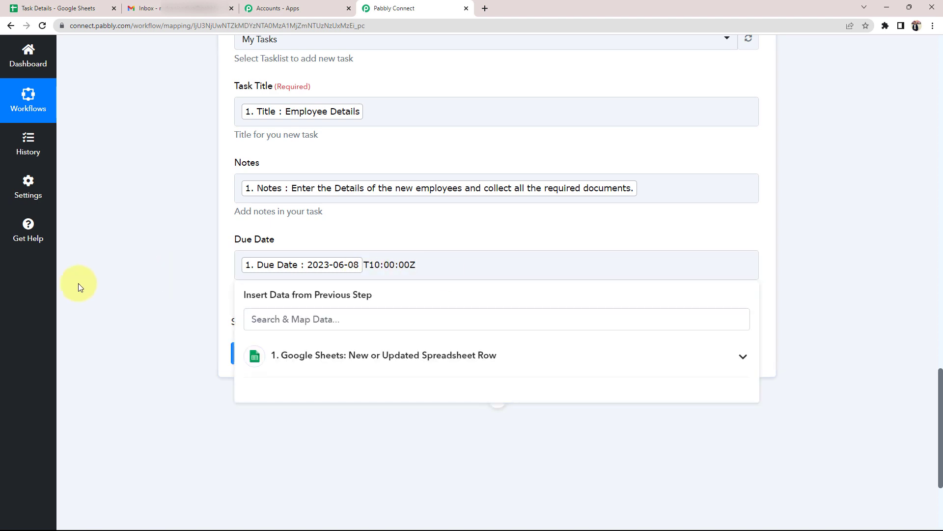
click(92, 288)
Step: Review the mapped task fields against the Task Details spreadsheet's rows and the My Tasks list in Gmail
scroll(95, 288, up, 4)
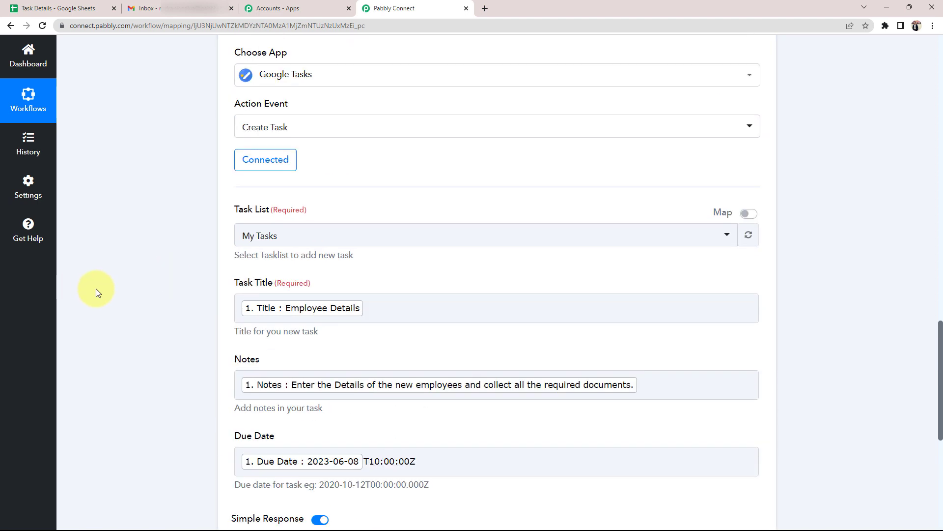
scroll(95, 288, down, 1)
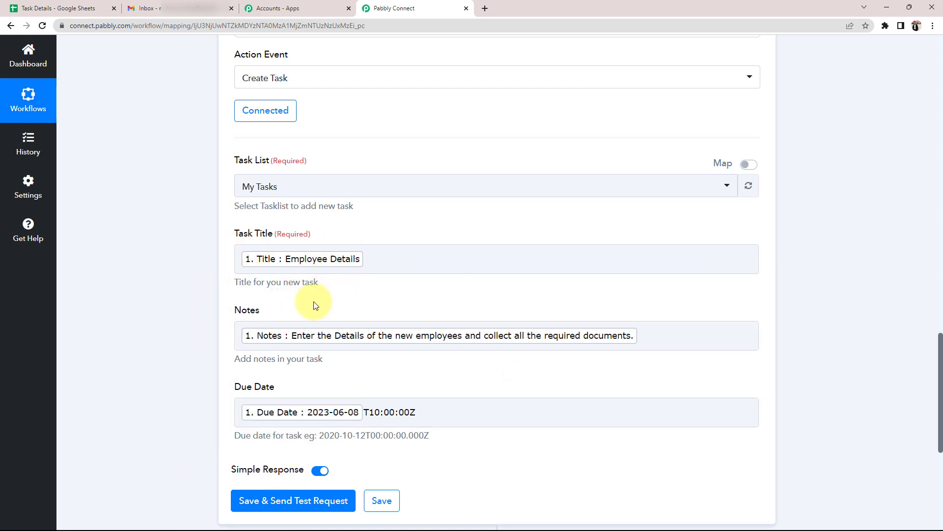
click(54, 8)
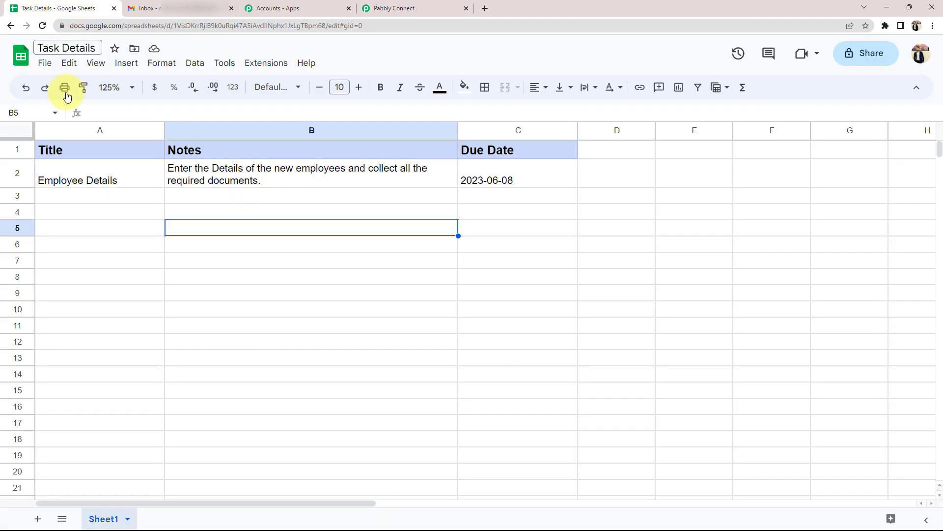
click(88, 197)
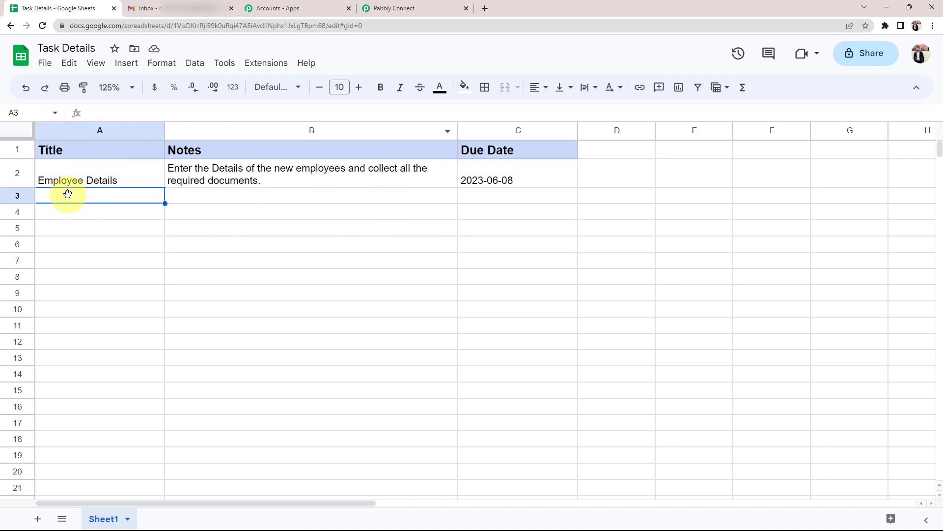
click(432, 7)
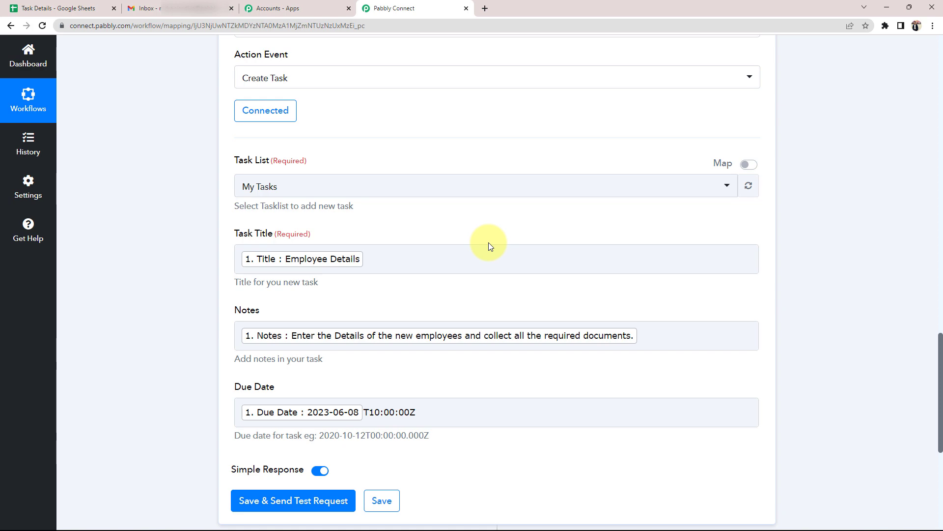
click(34, 7)
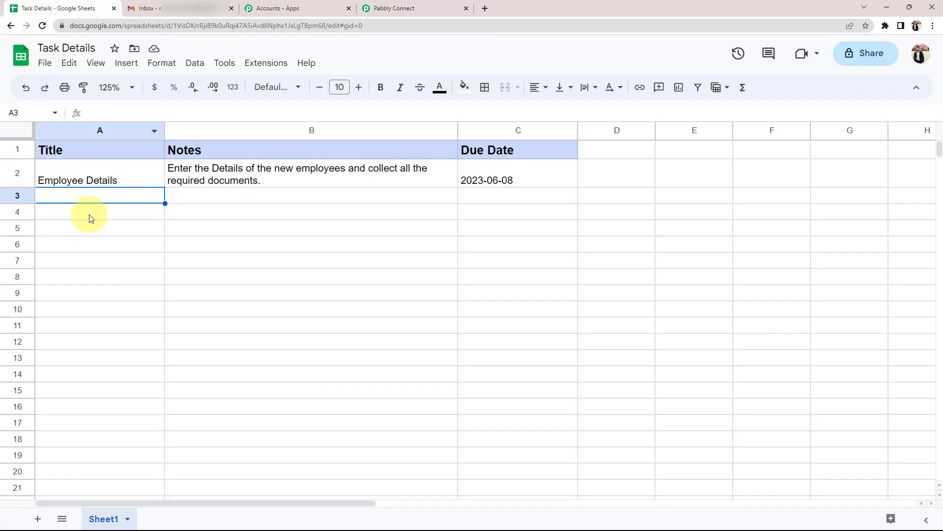
click(389, 7)
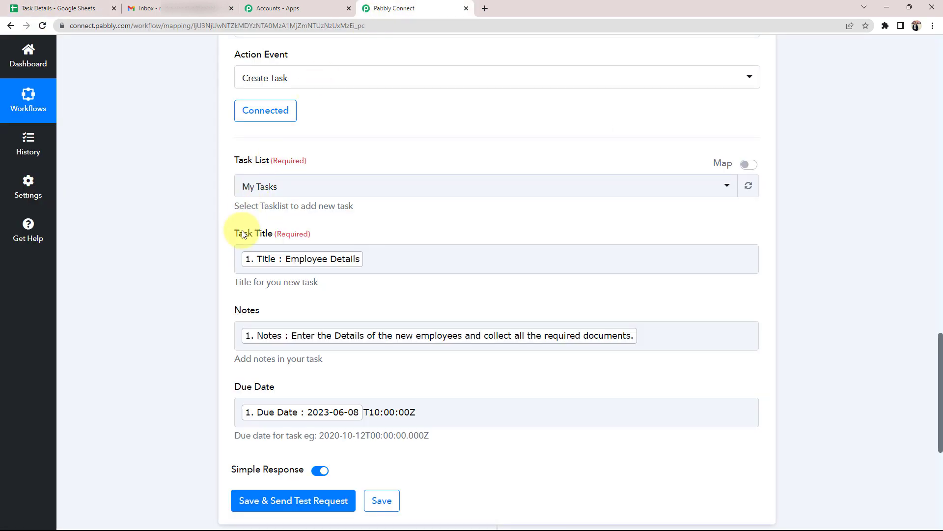
click(170, 8)
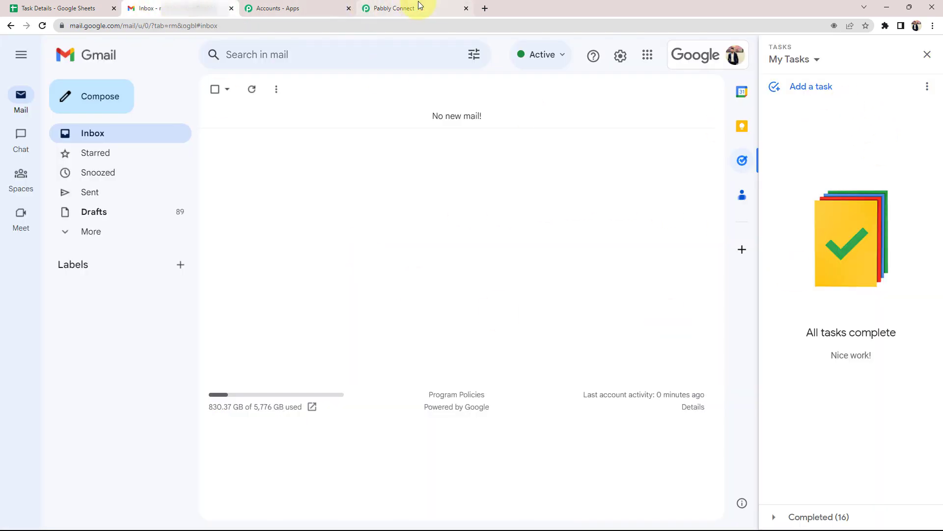
click(401, 15)
Step: Examine the Due Date mapping, comparing its mapped date and fixed time with the spreadsheet's Due Date column
scroll(152, 307, down, 2)
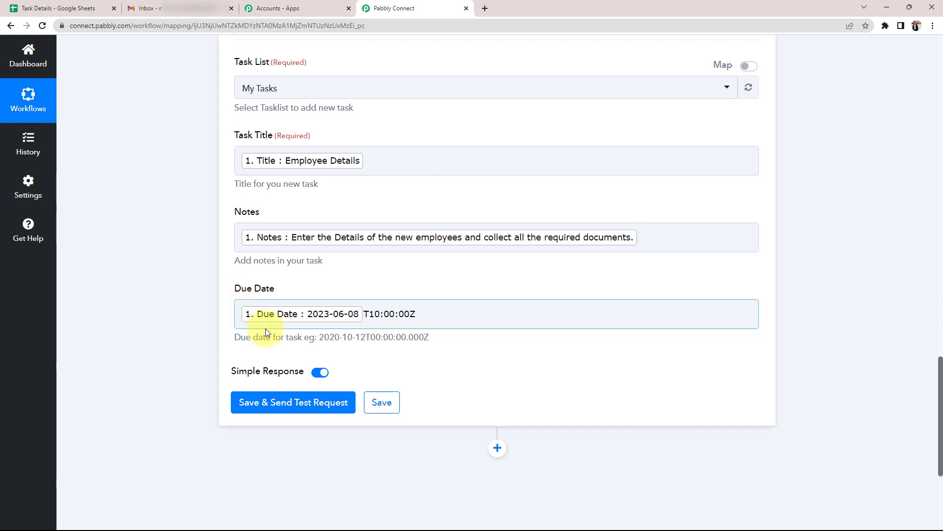
click(290, 328)
click(339, 331)
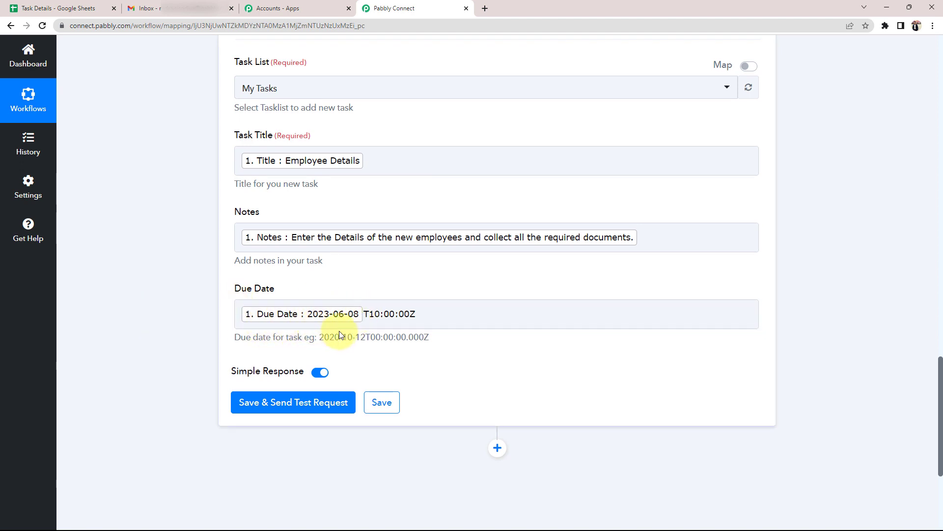
click(58, 8)
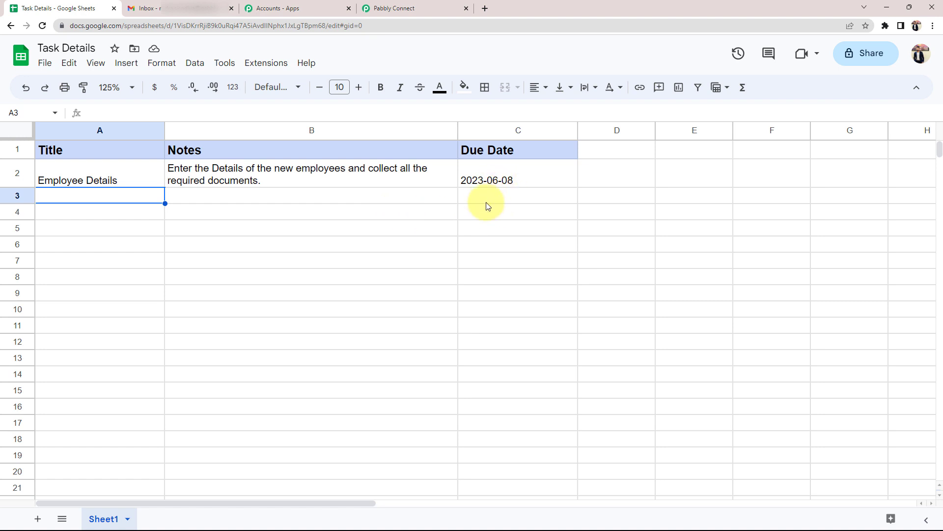
click(415, 9)
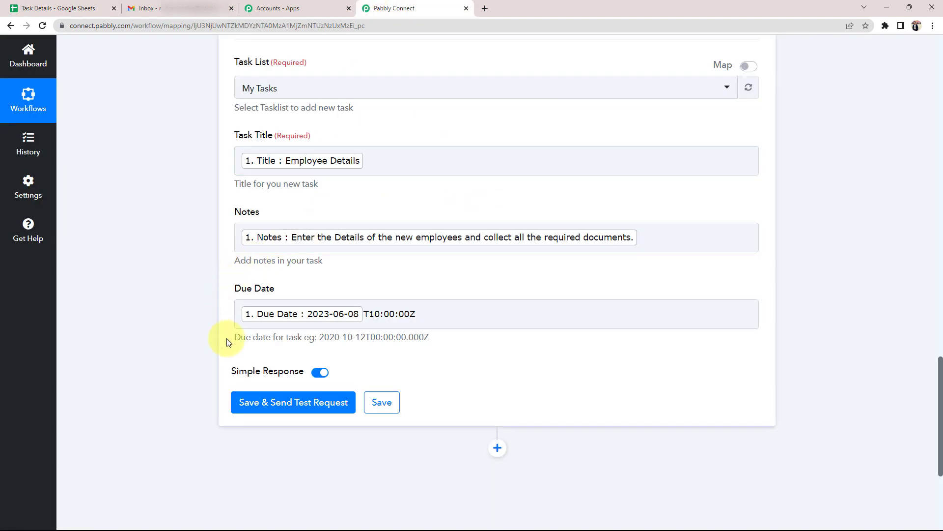
click(371, 313)
drag(364, 313, 416, 314)
click(110, 314)
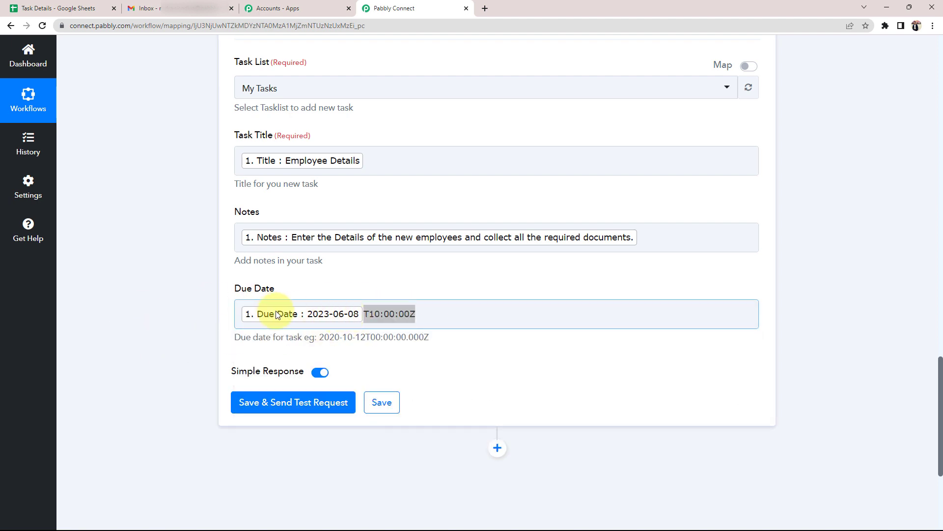
click(448, 315)
click(108, 317)
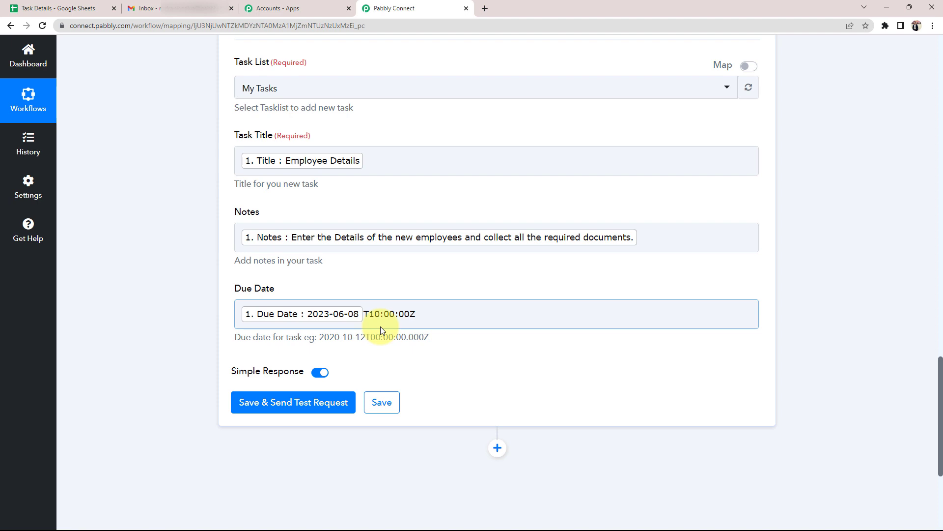
Step: Save the Create Task action with a test request and check the title, notes and due date in the response
click(186, 360)
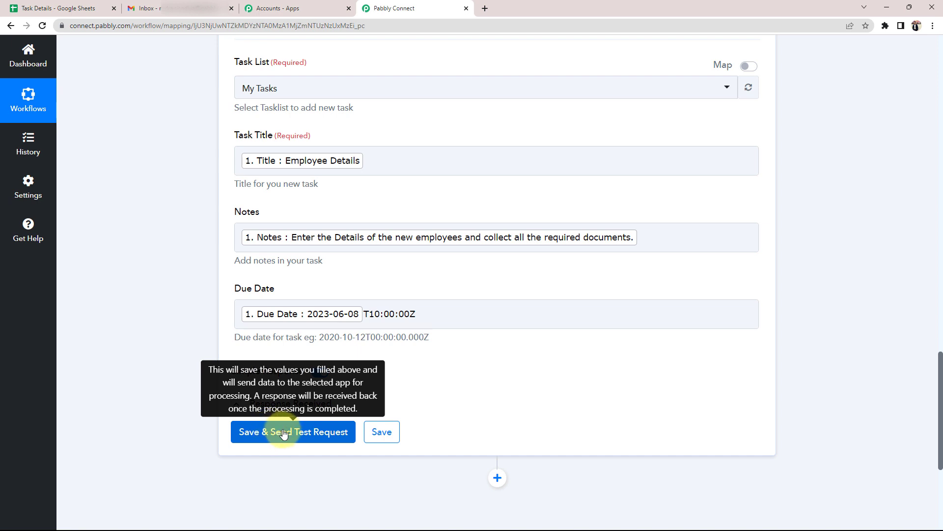
click(261, 315)
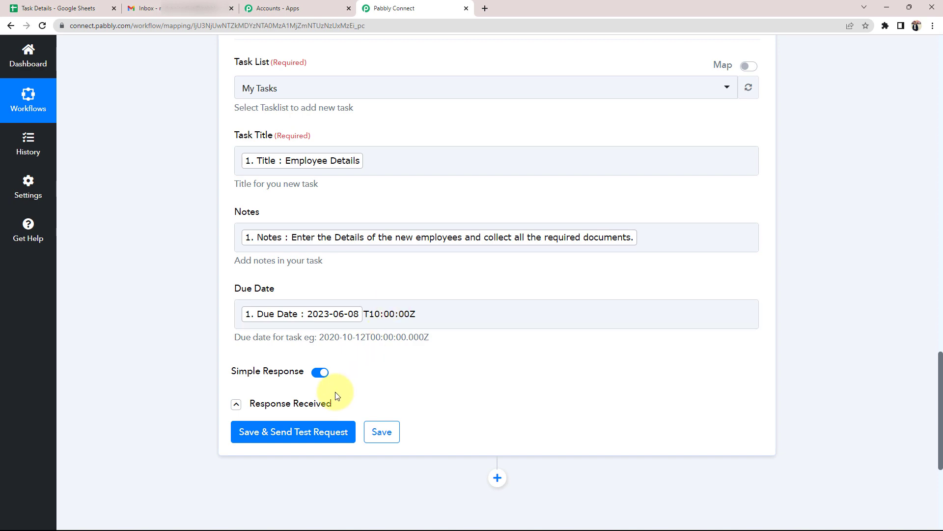
click(308, 430)
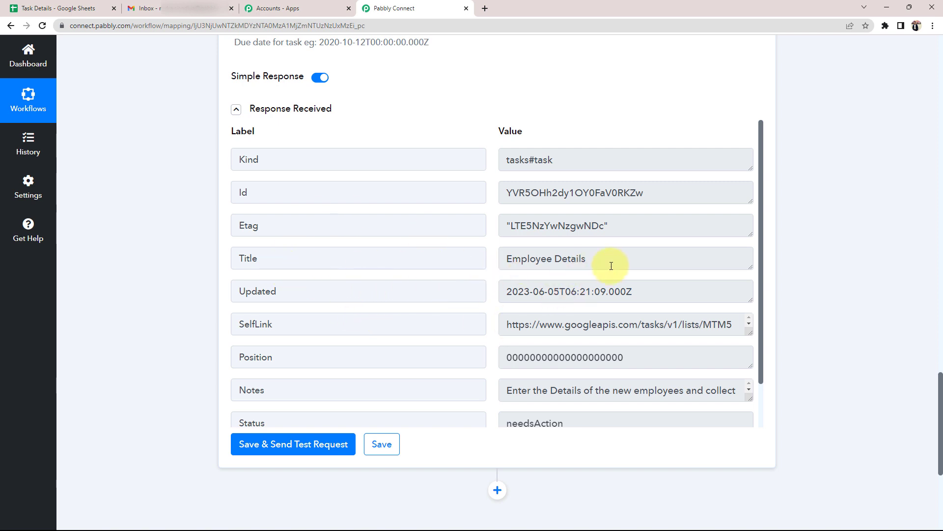
drag(612, 260, 490, 261)
scroll(536, 302, down, 1)
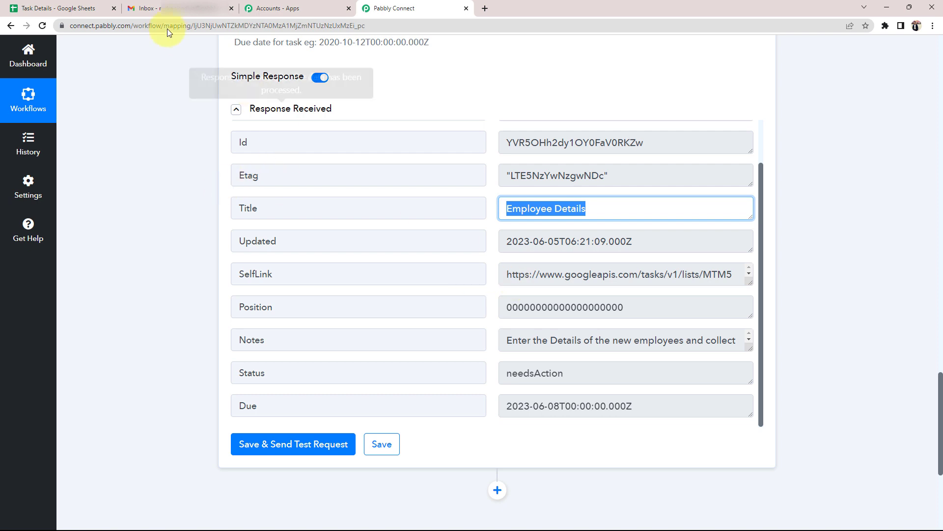
Step: Switch to Gmail and check the Employee Details task's title, notes and due date in the My Tasks list
click(172, 8)
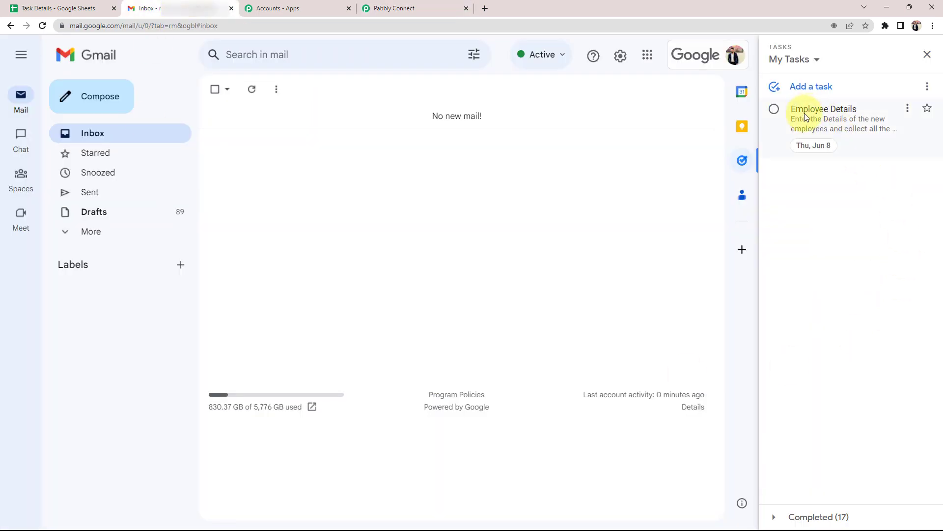
triple_click(802, 113)
click(829, 196)
triple_click(811, 110)
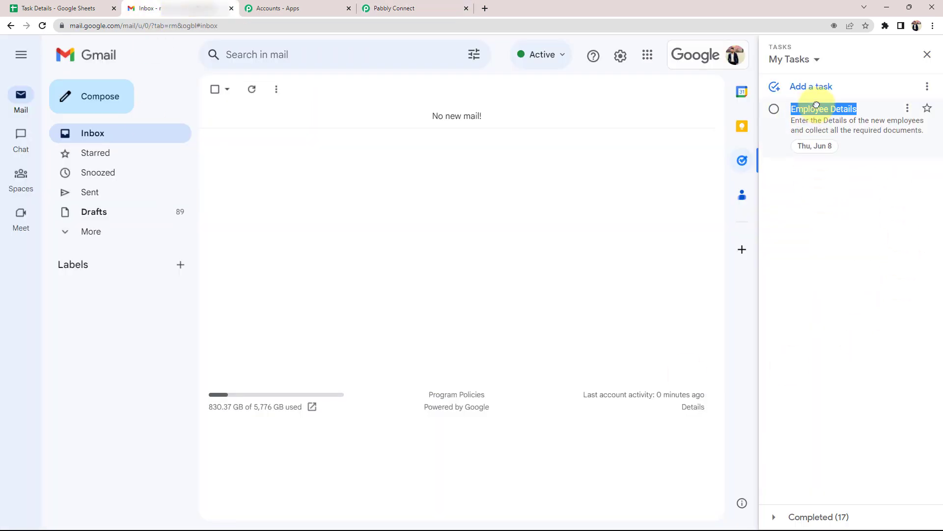
drag(792, 125, 878, 126)
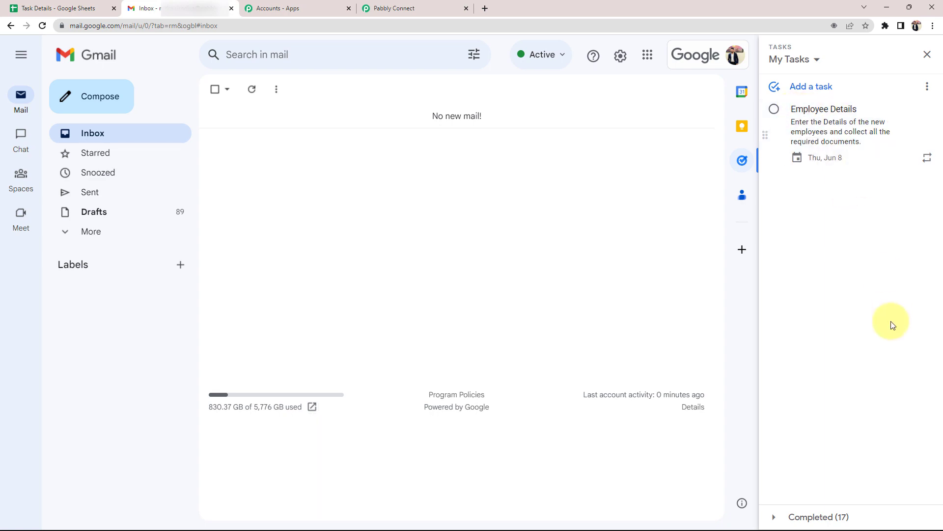
Step: Return to the Pabbly Connect workflow and collapse its steps to review the Google Sheets trigger and Google Tasks action
click(376, 8)
scroll(189, 252, up, 8)
scroll(190, 252, up, 10)
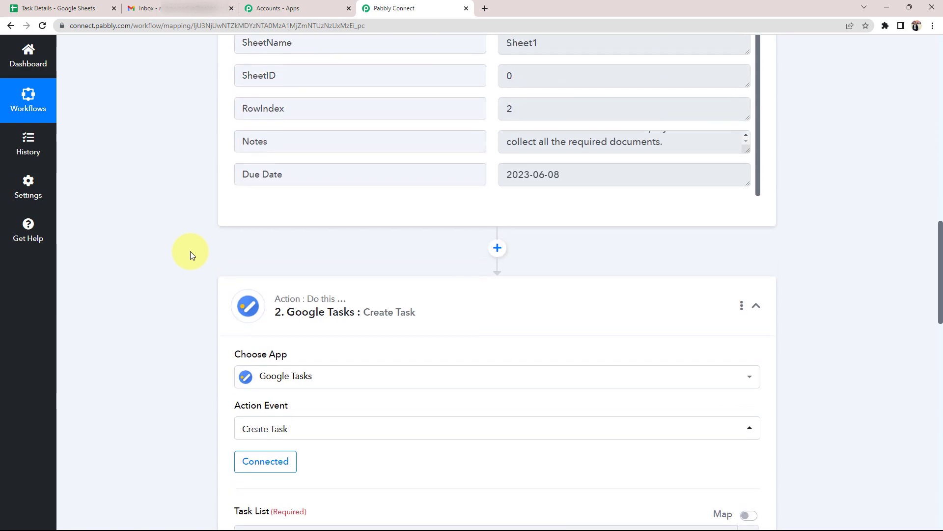
scroll(418, 394, up, 10)
scroll(418, 398, up, 5)
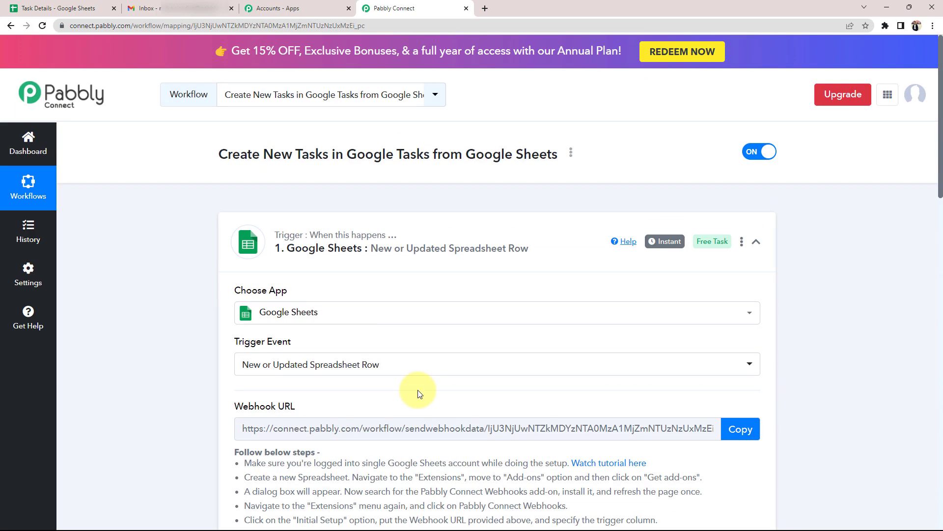
click(592, 237)
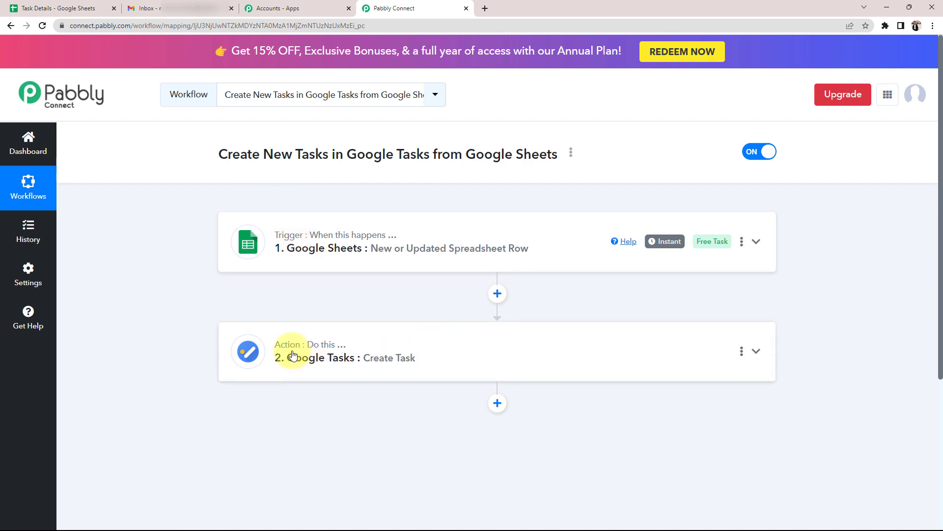
mouse_move(292, 356)
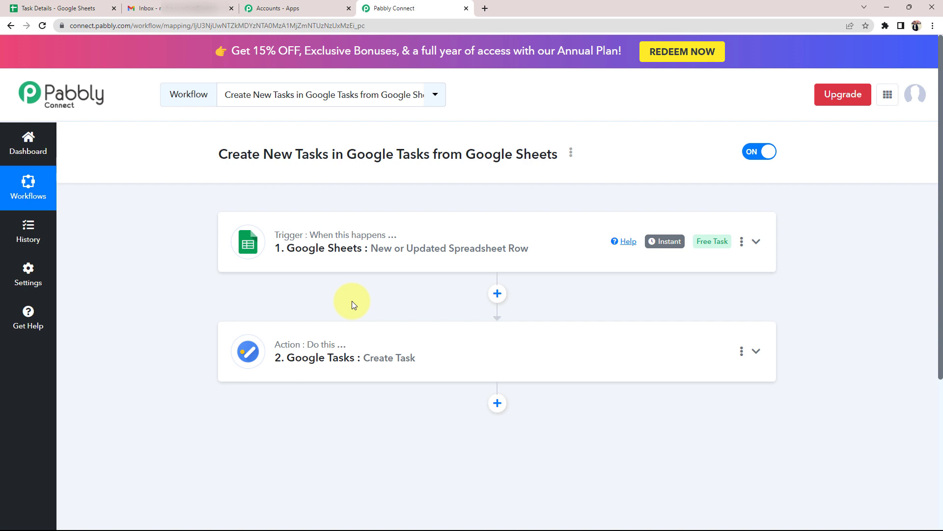
Step: In the Task Details sheet, fill row 3 with Vendor Details, the note "Enter the Details of the new vendors and collect all the required documents." and 2023-06-15
click(28, 5)
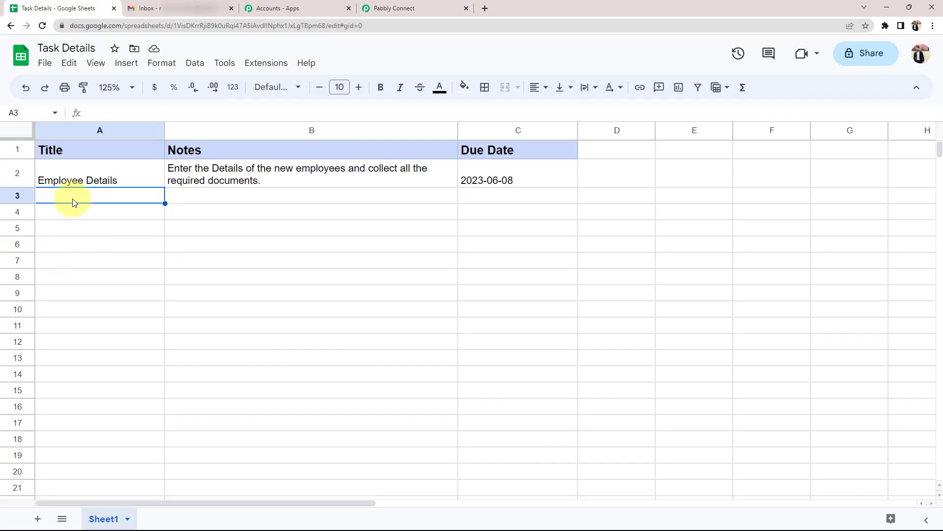
double_click(73, 198)
text(Vend)
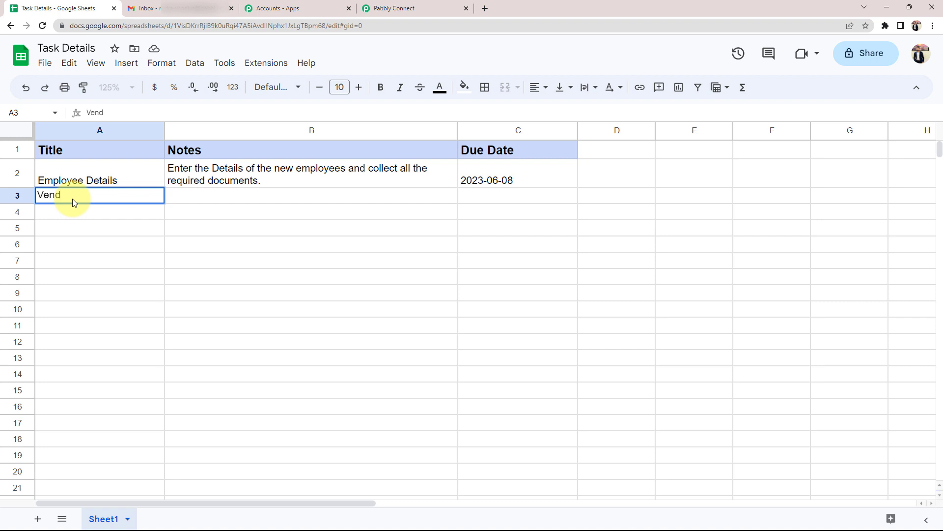
text(or Details)
click(196, 198)
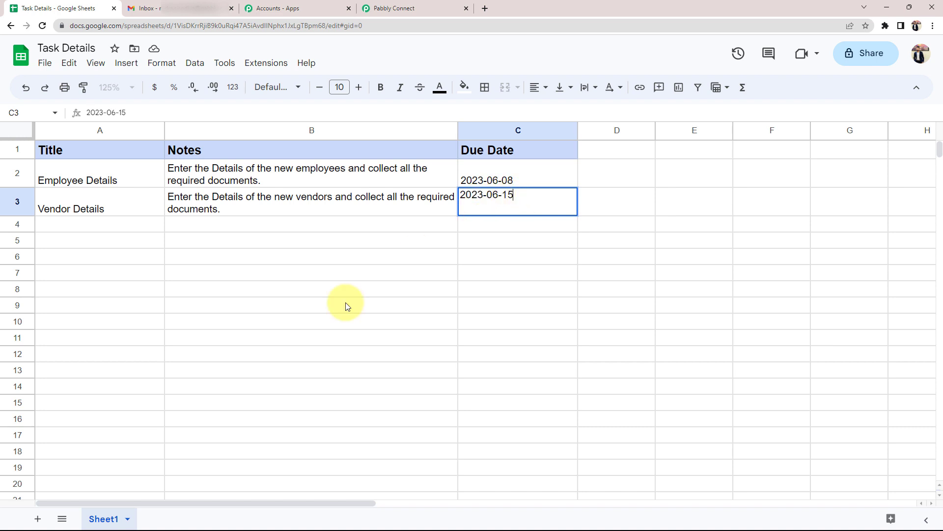
click(317, 323)
Step: Left-align the Vendor Details row's due date in cell C3
click(544, 208)
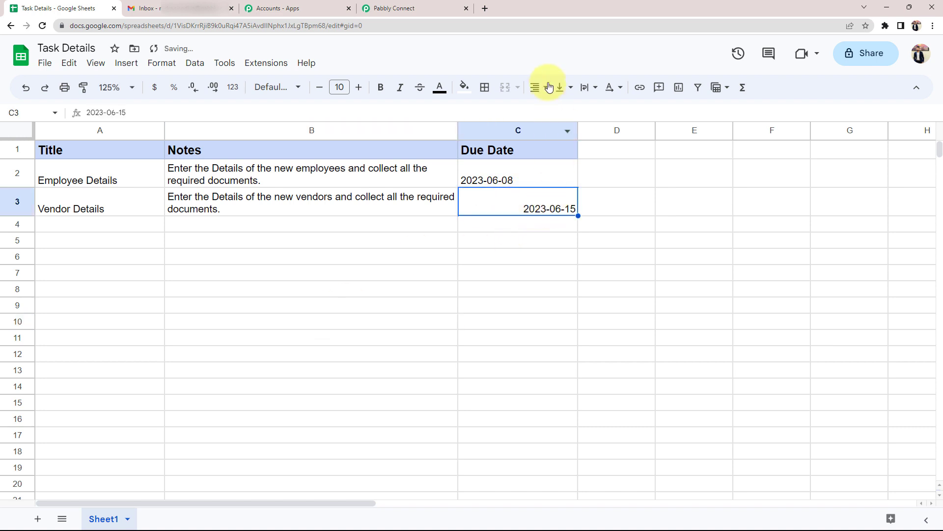
click(539, 88)
click(540, 109)
click(349, 256)
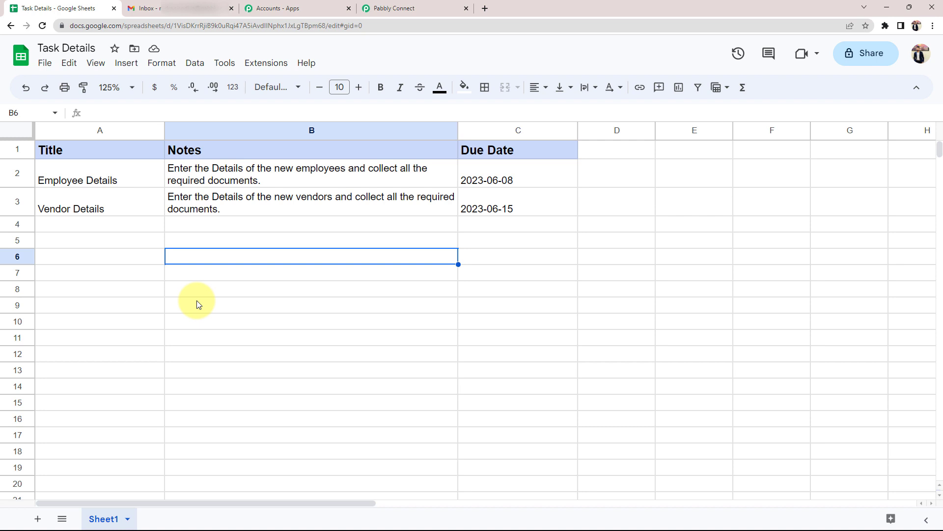
Step: Check Gmail's My Tasks list for the Vendor Details task, its notes and due date, and return to the Pabbly Connect workflow
click(145, 8)
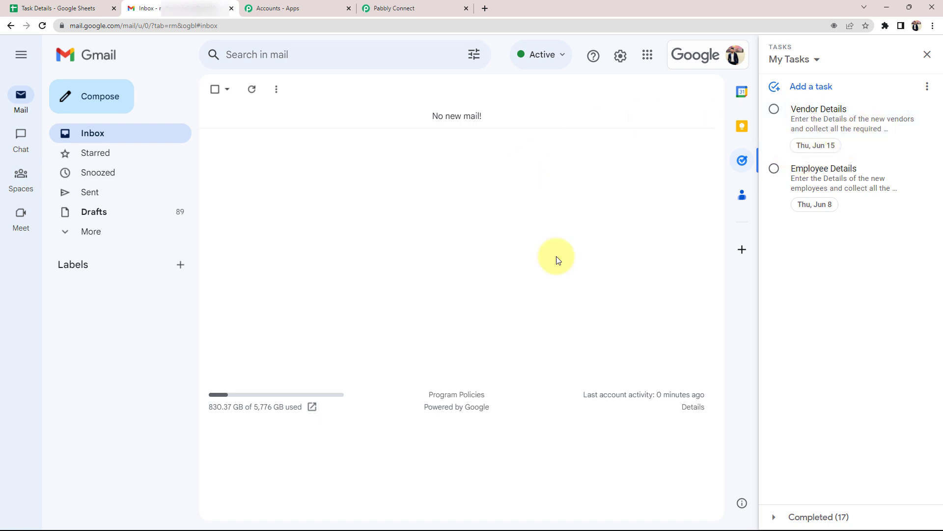
click(412, 7)
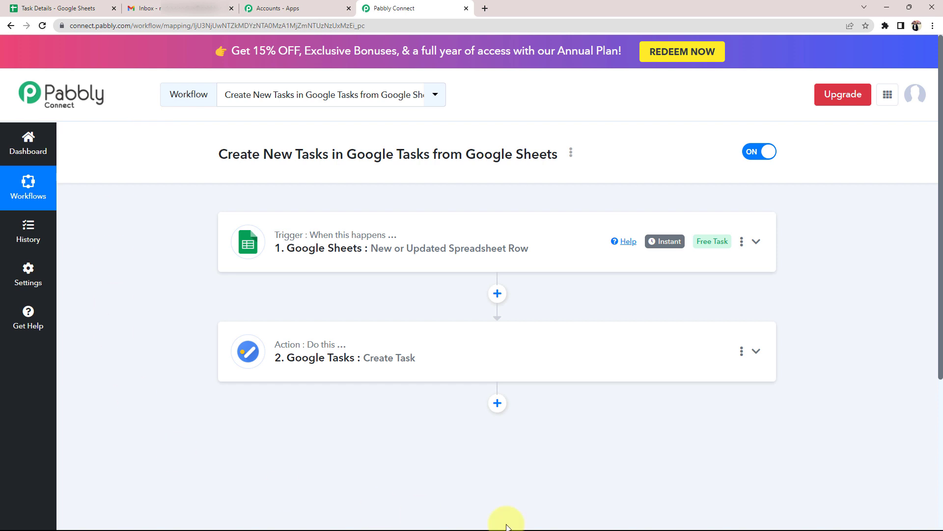